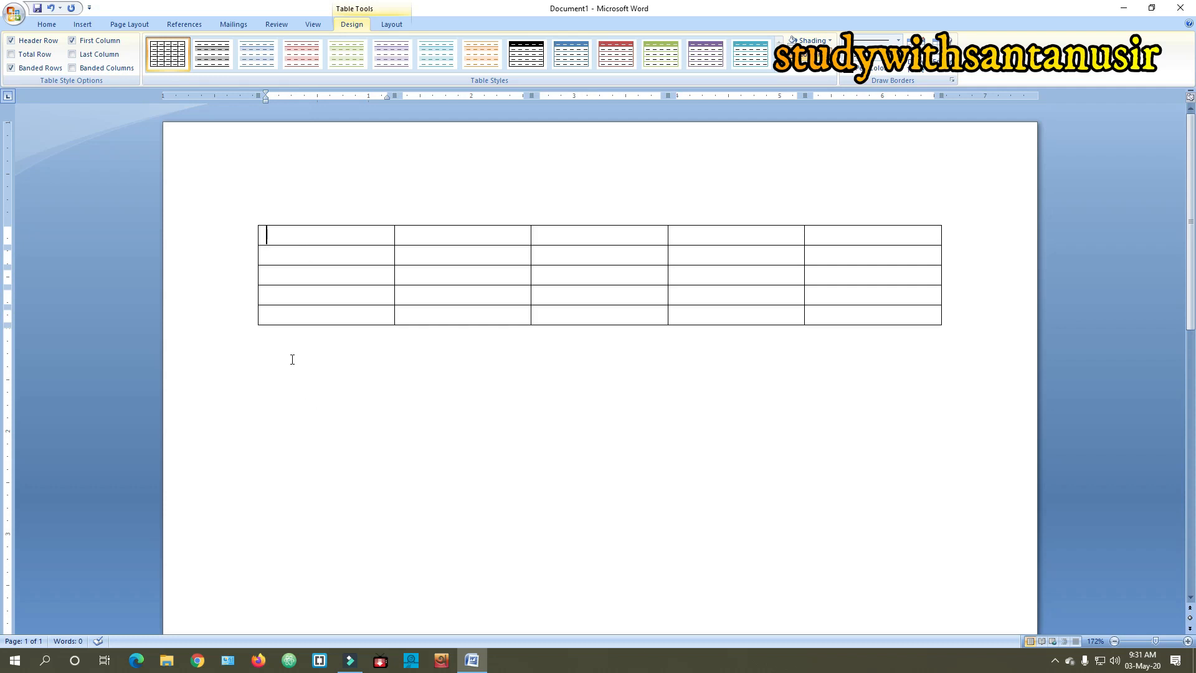
Step: Fill the table's header row with Roll, Name, Address, Contact_No and E-mail
text(Roll)
key(Tab)
text(Name)
key(Tab)
text(A)
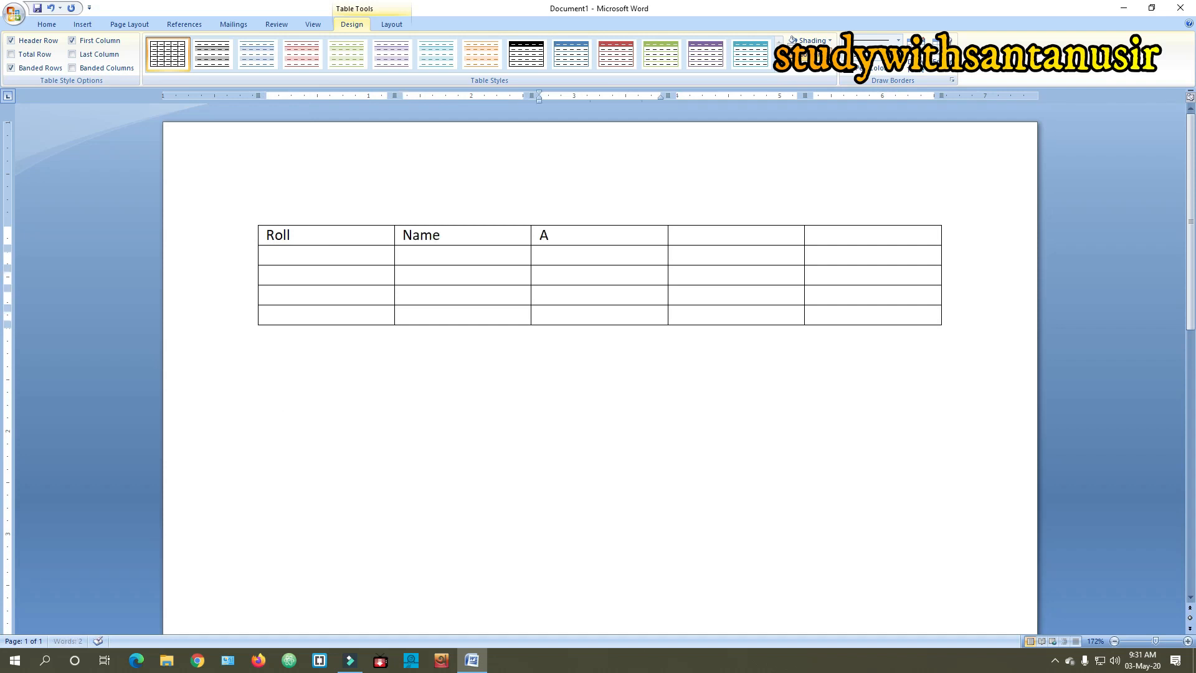
text(ddress)
key(Tab)
text(Contact)
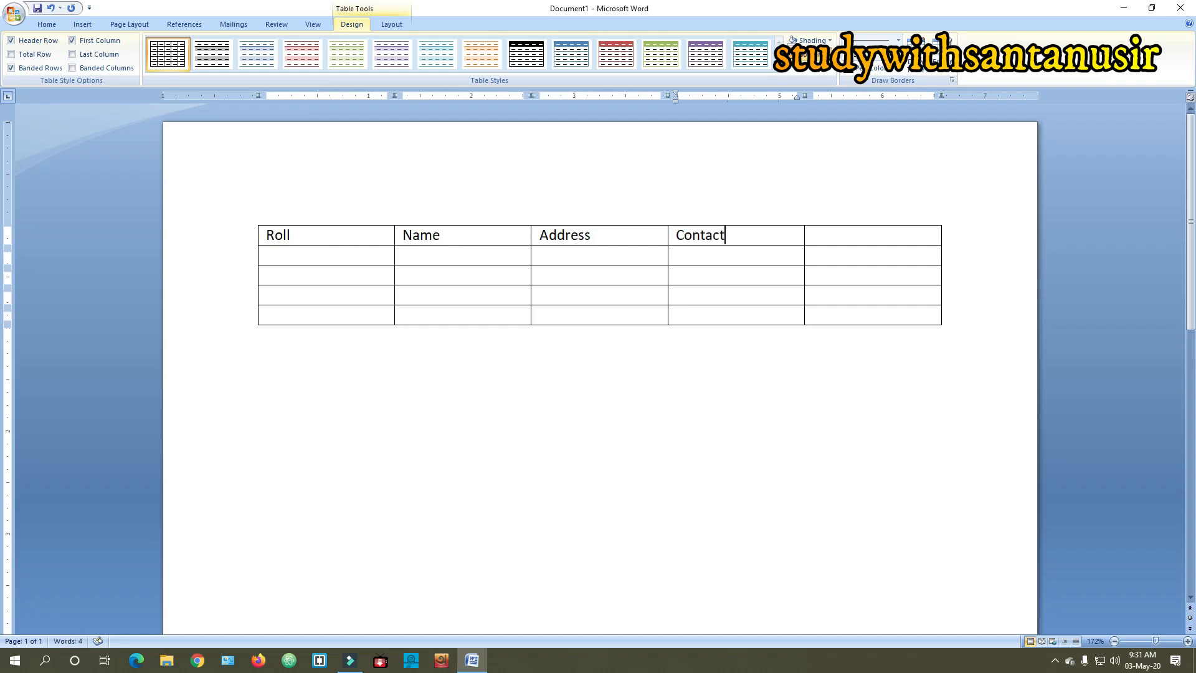
text(_No)
text(E-mail)
Step: Enter the roll numbers 1, 2, 4 and 5 down the Roll column below the header
click(360, 256)
text(1)
key(Down)
text(2)
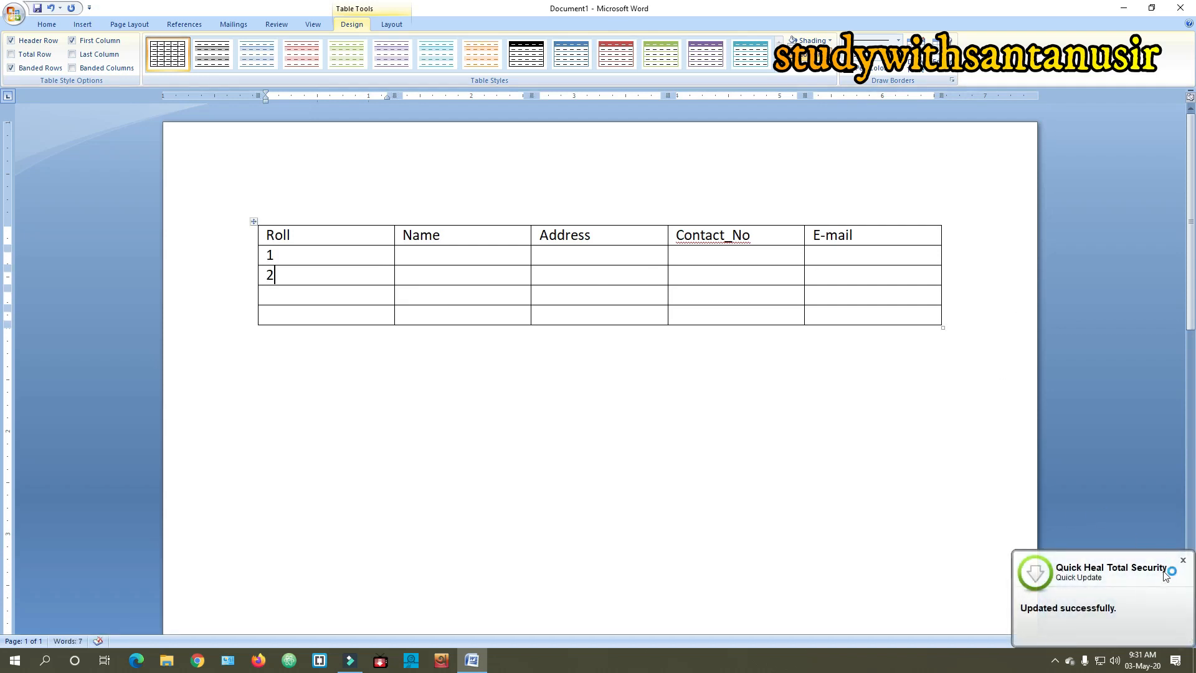
click(277, 301)
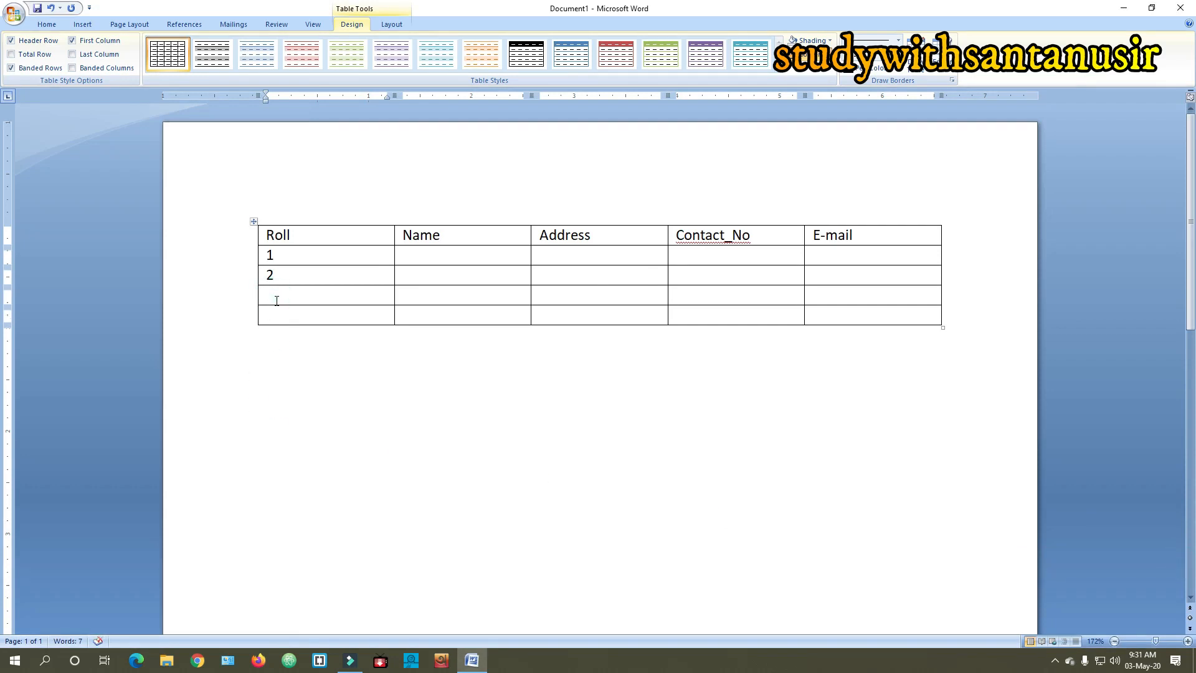
text(4)
click(276, 315)
text(5)
Step: Enter the students' full names in the Name column for roll numbers 1 and 2
click(423, 255)
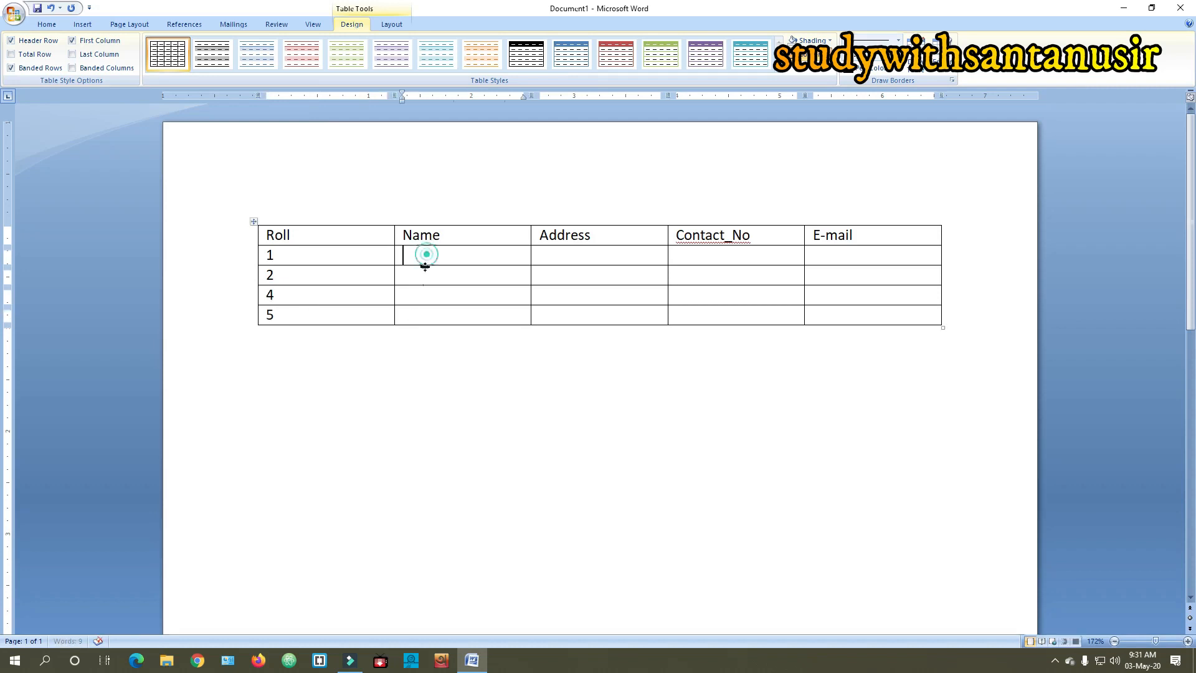
text(Ami)
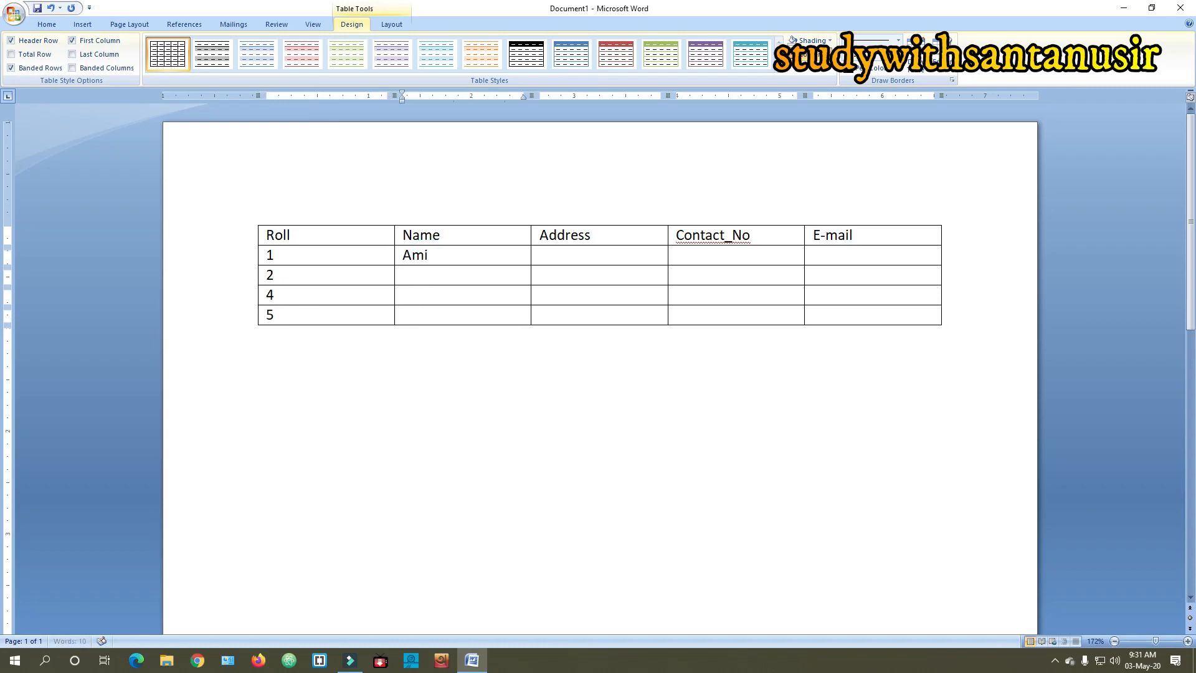
text(t Das)
click(403, 275)
text(Sumana )
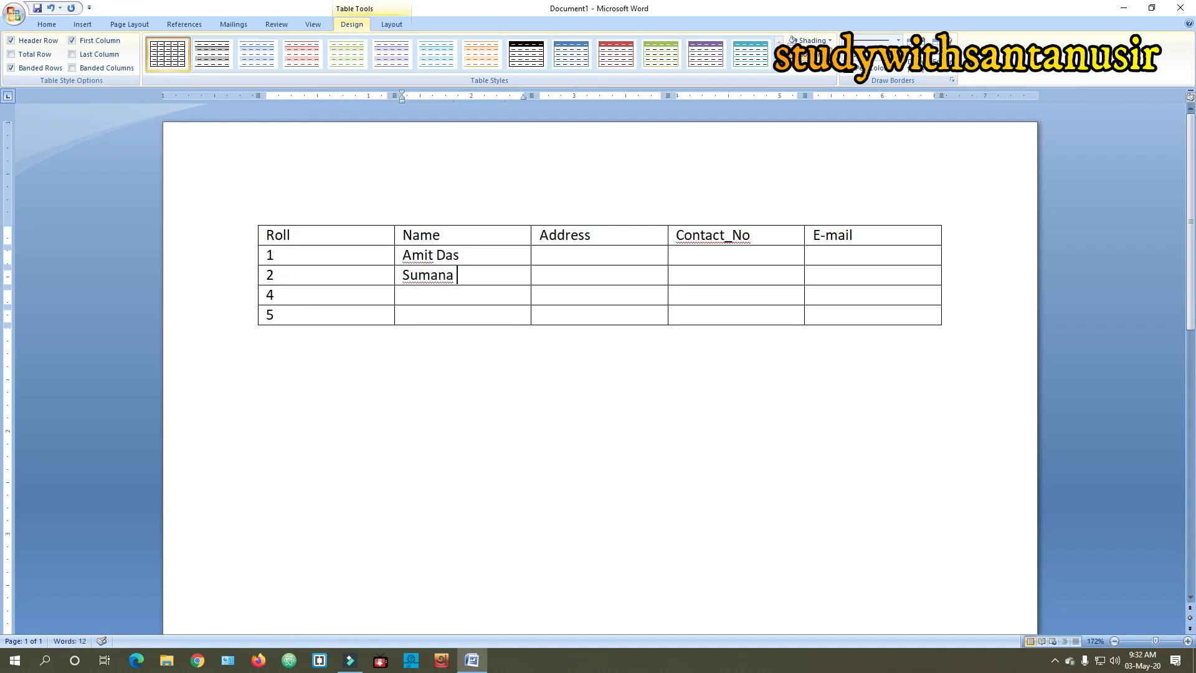
text(Ghosh)
Step: Enter the students' full names in the Name column for roll numbers 4 and 5
click(444, 299)
text(Suman )
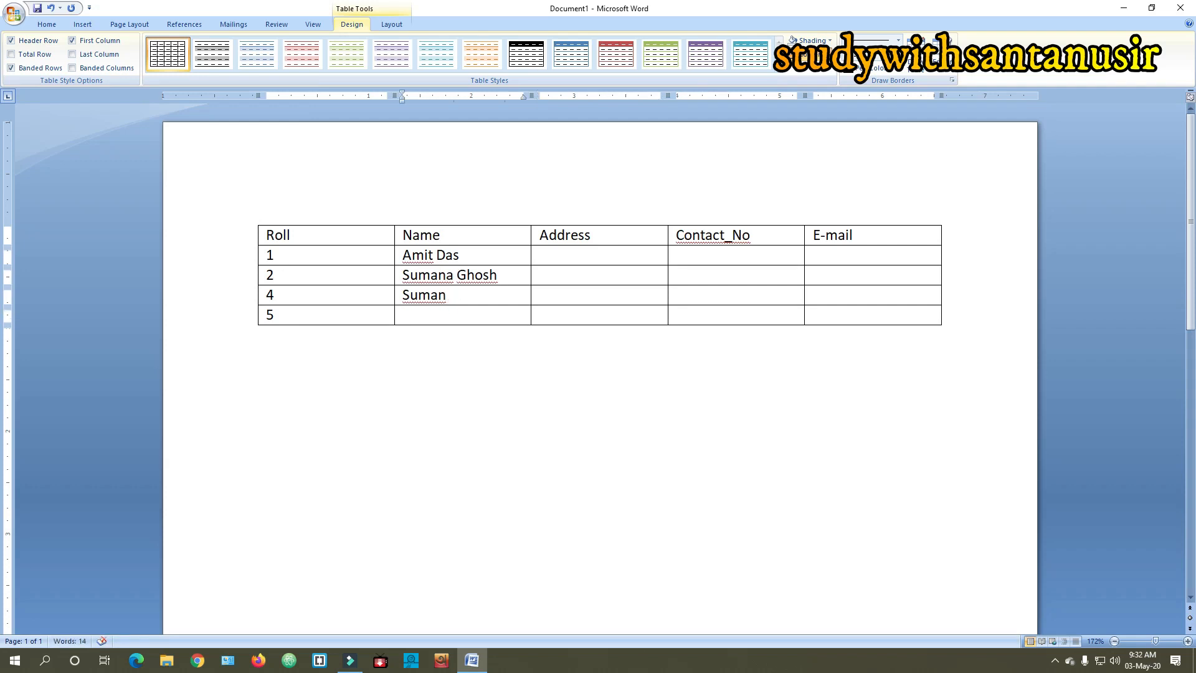
text(Bose)
key(Tab)
click(439, 322)
text(anik)
key(BackSpace)
key(BackSpace)
key(BackSpace)
key(BackSpace)
text(Anik Pradhan)
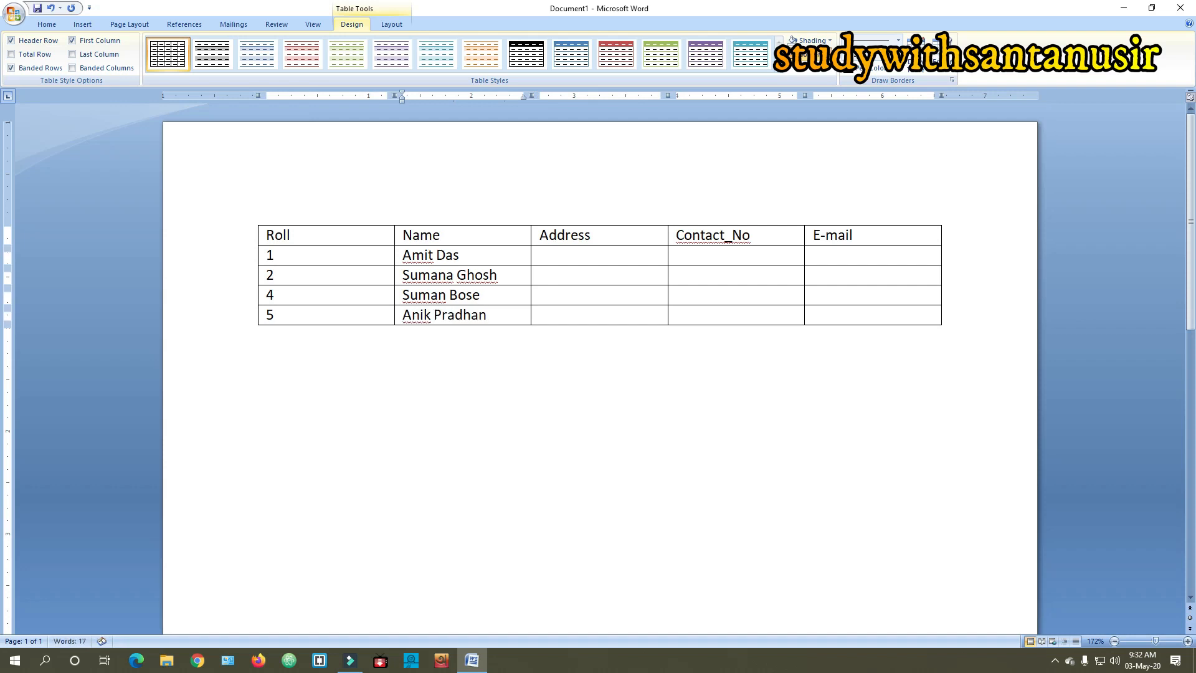
click(467, 355)
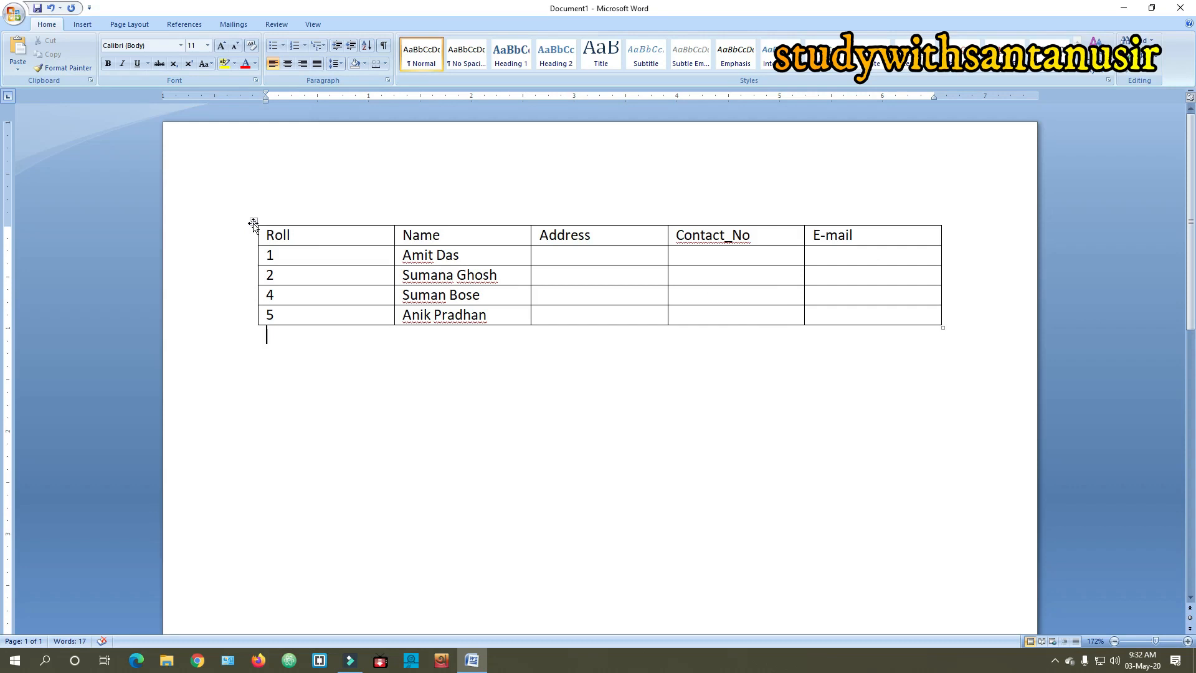
click(307, 235)
key(ctrl+a)
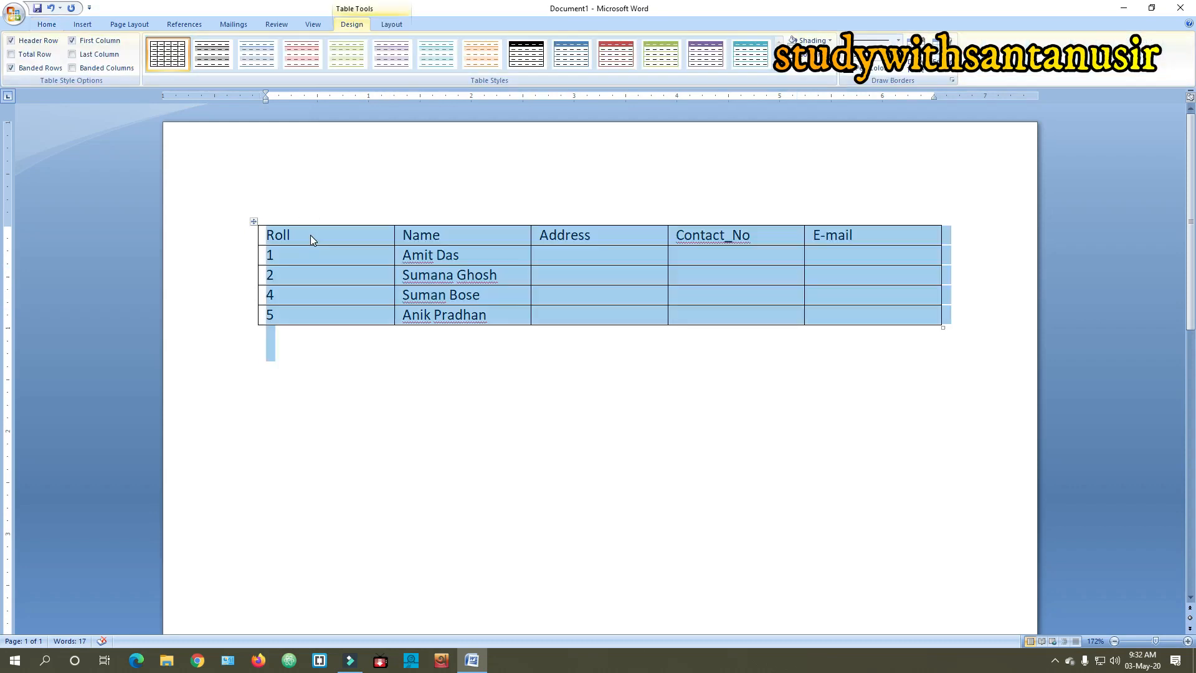
click(373, 353)
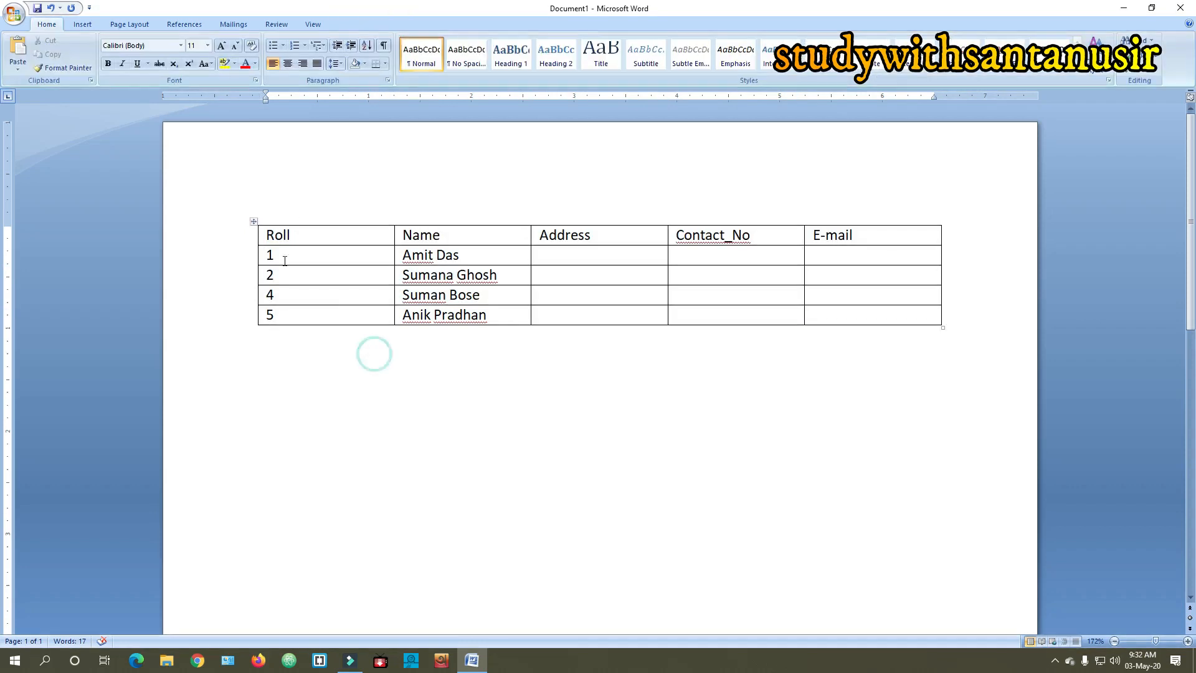
click(246, 231)
click(262, 258)
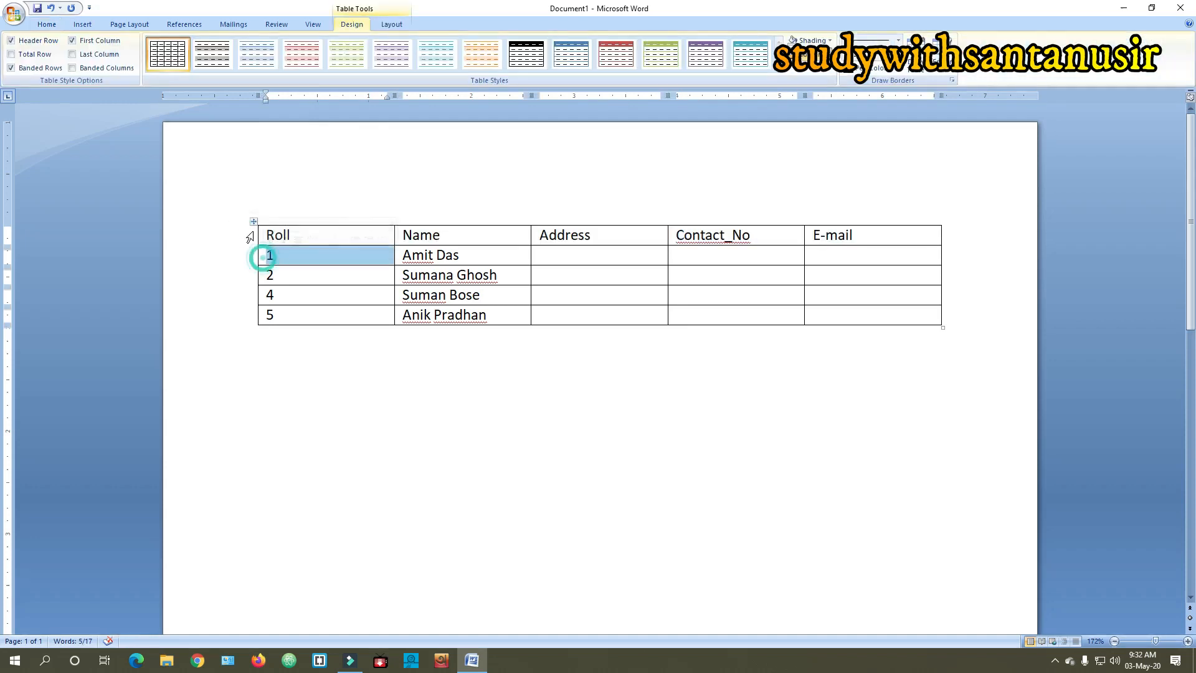
Step: Center the text horizontally in all cells of the table
click(253, 221)
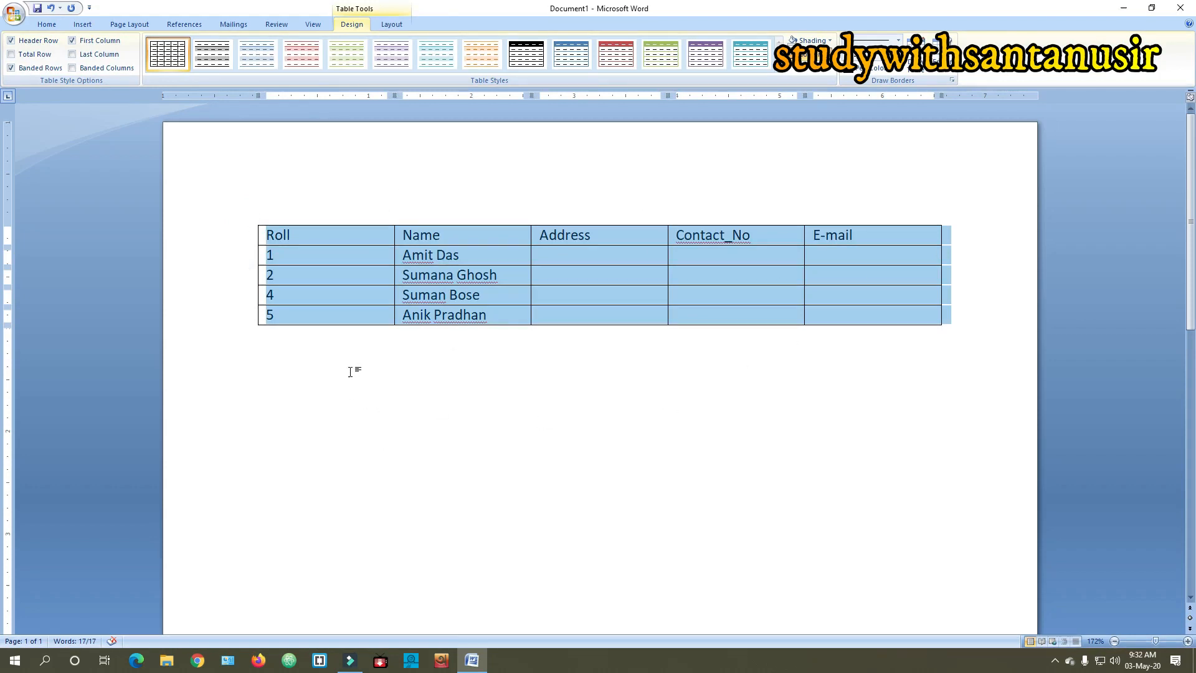
click(47, 25)
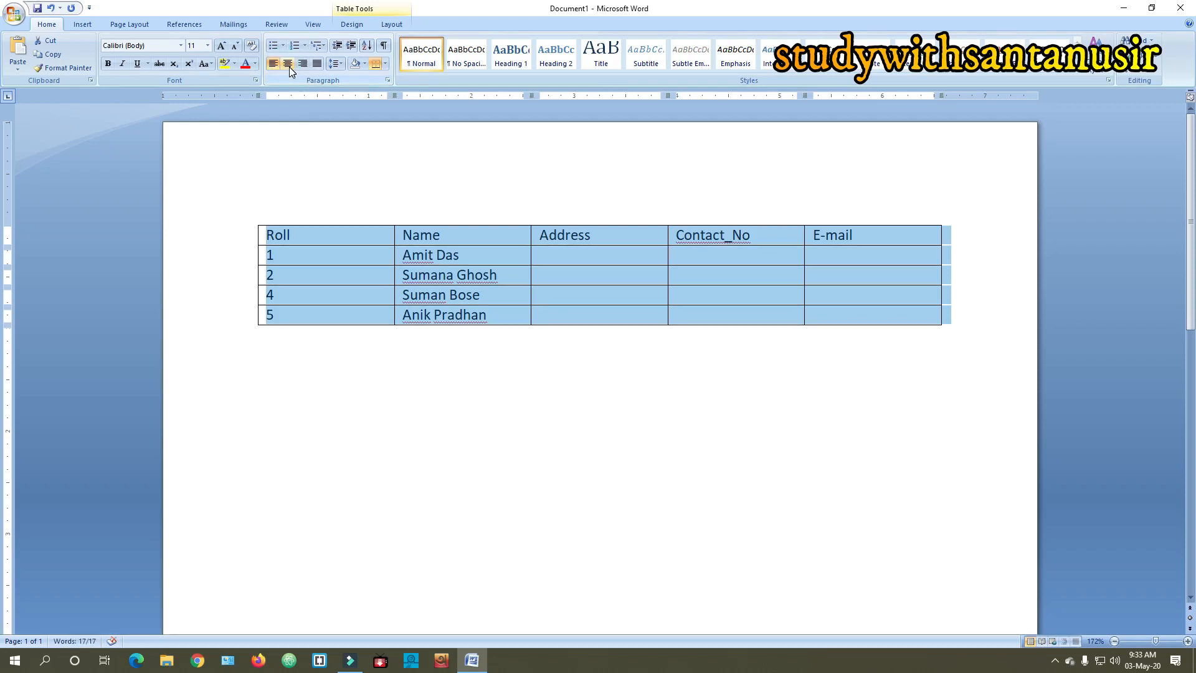
click(330, 328)
drag(268, 234, 819, 316)
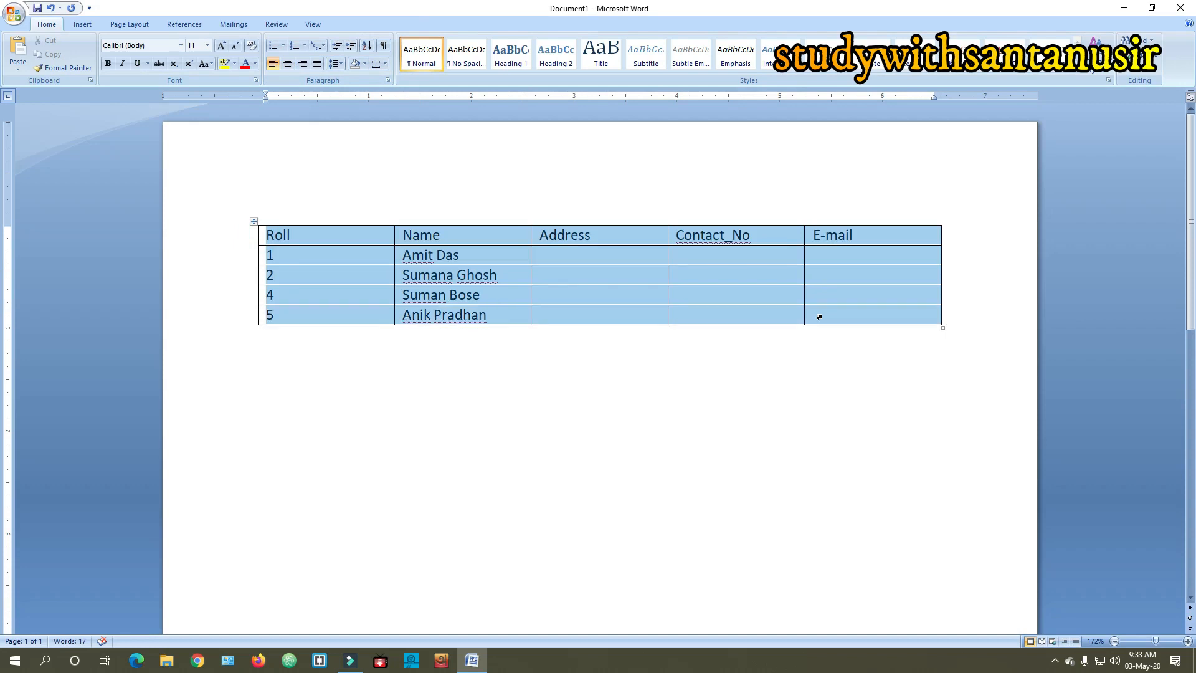
click(289, 64)
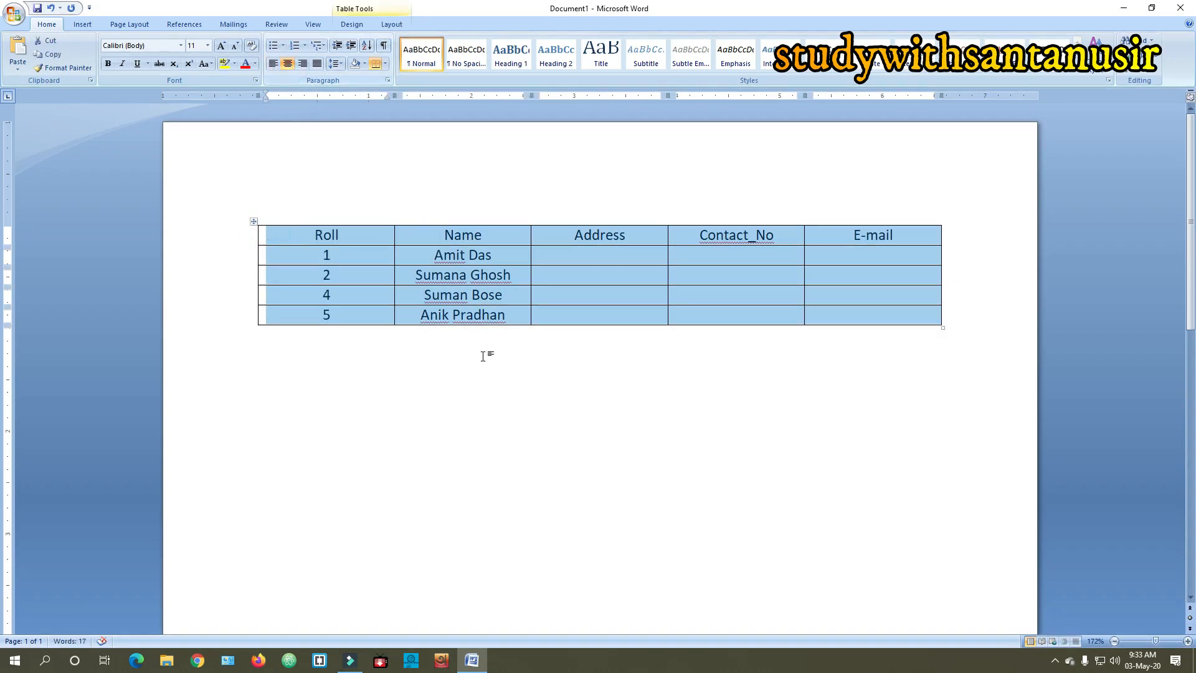
click(554, 295)
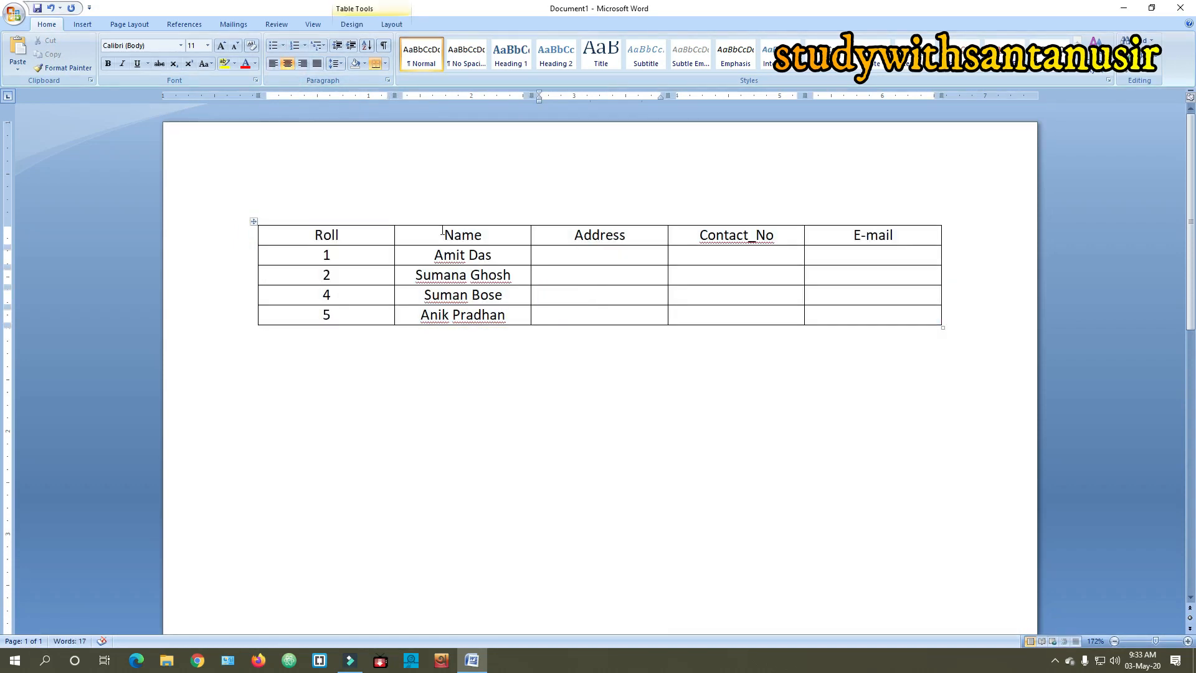
Step: Left-align the four student names below the Name heading, leaving the heading itself out of the selection
drag(439, 231, 439, 315)
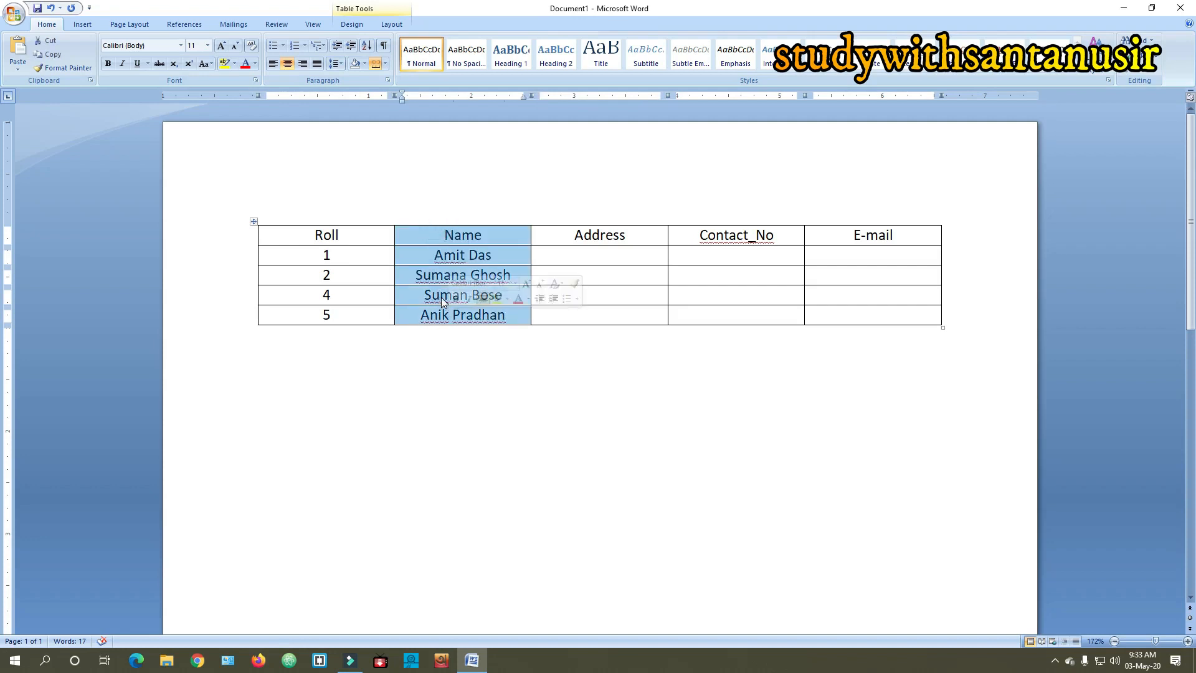
click(440, 296)
drag(419, 255, 439, 315)
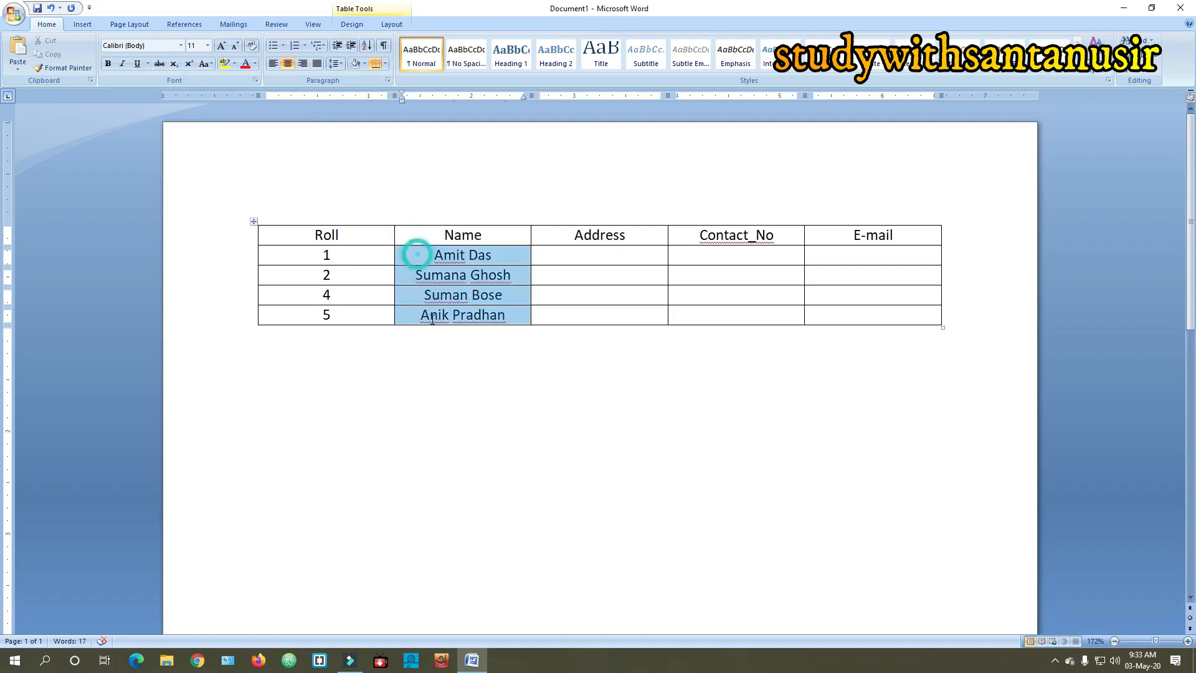
click(274, 64)
click(447, 396)
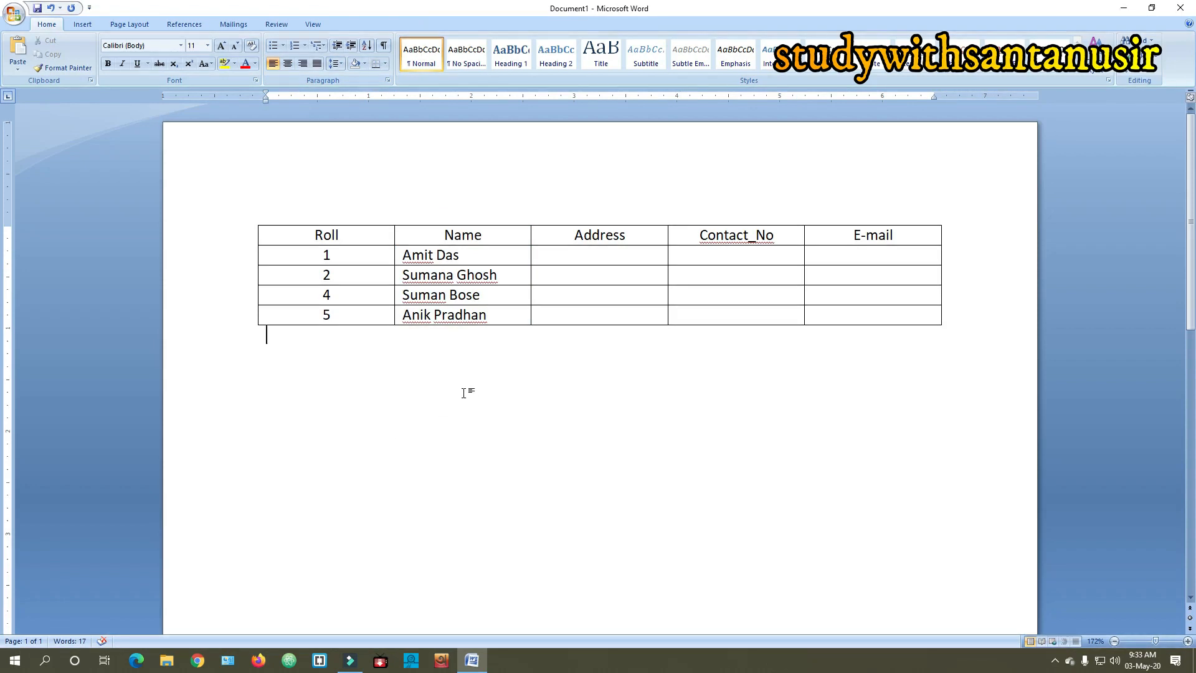
click(253, 221)
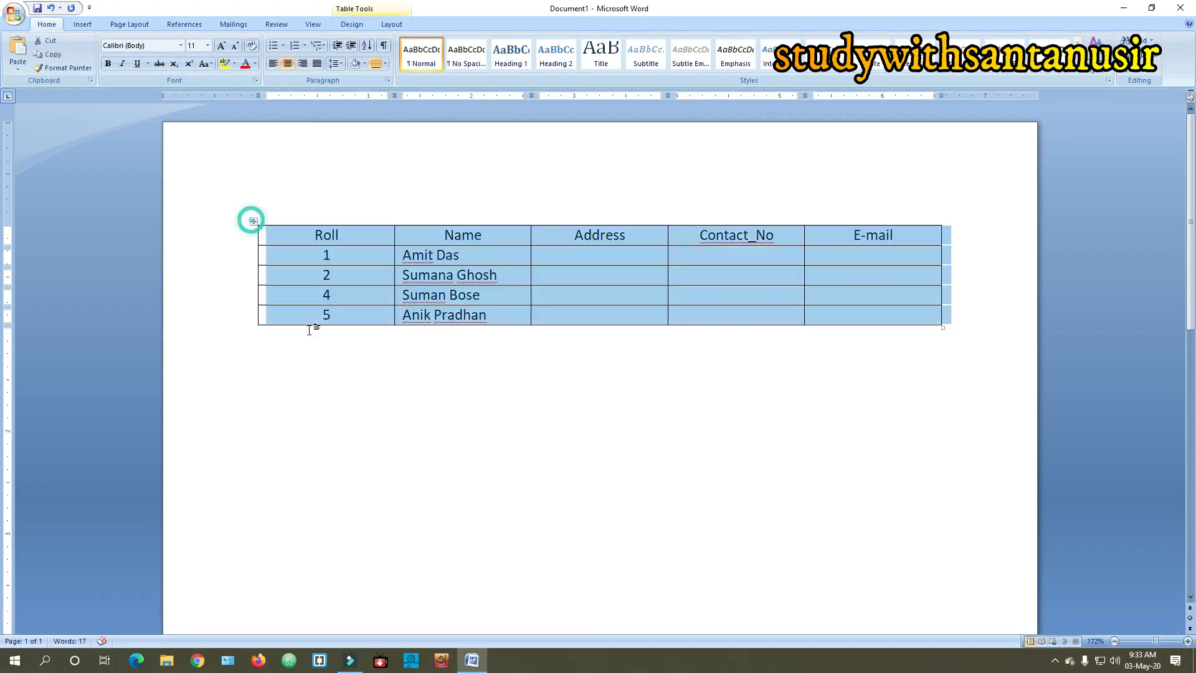
click(355, 378)
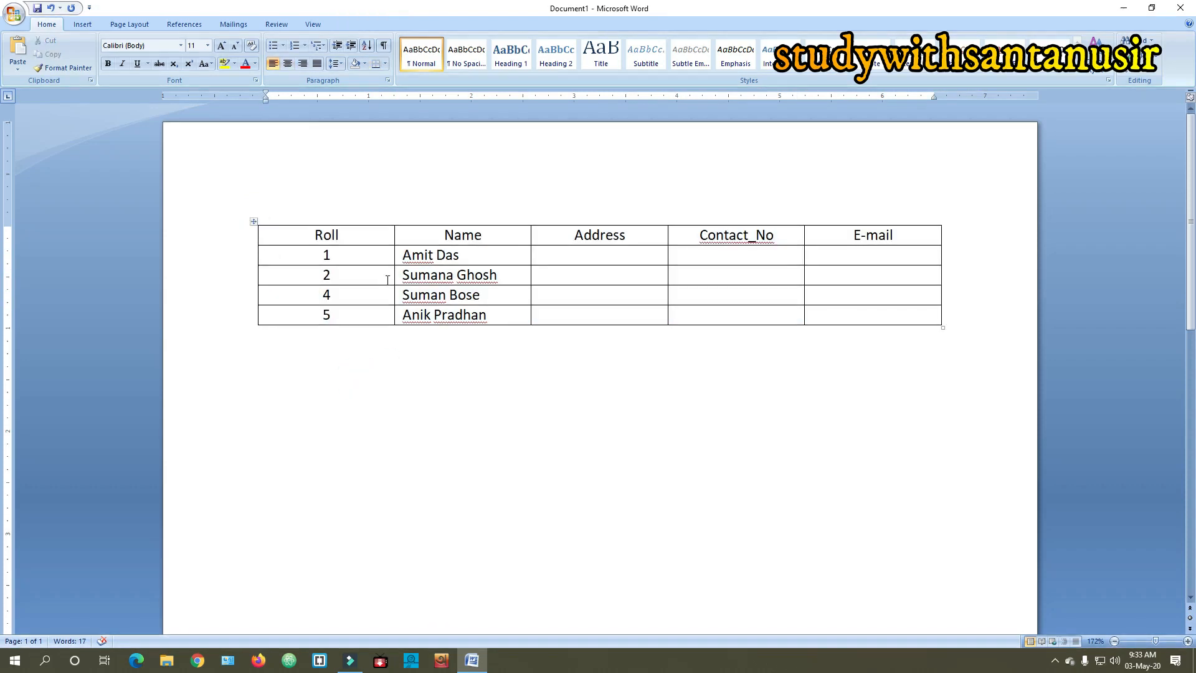
click(370, 235)
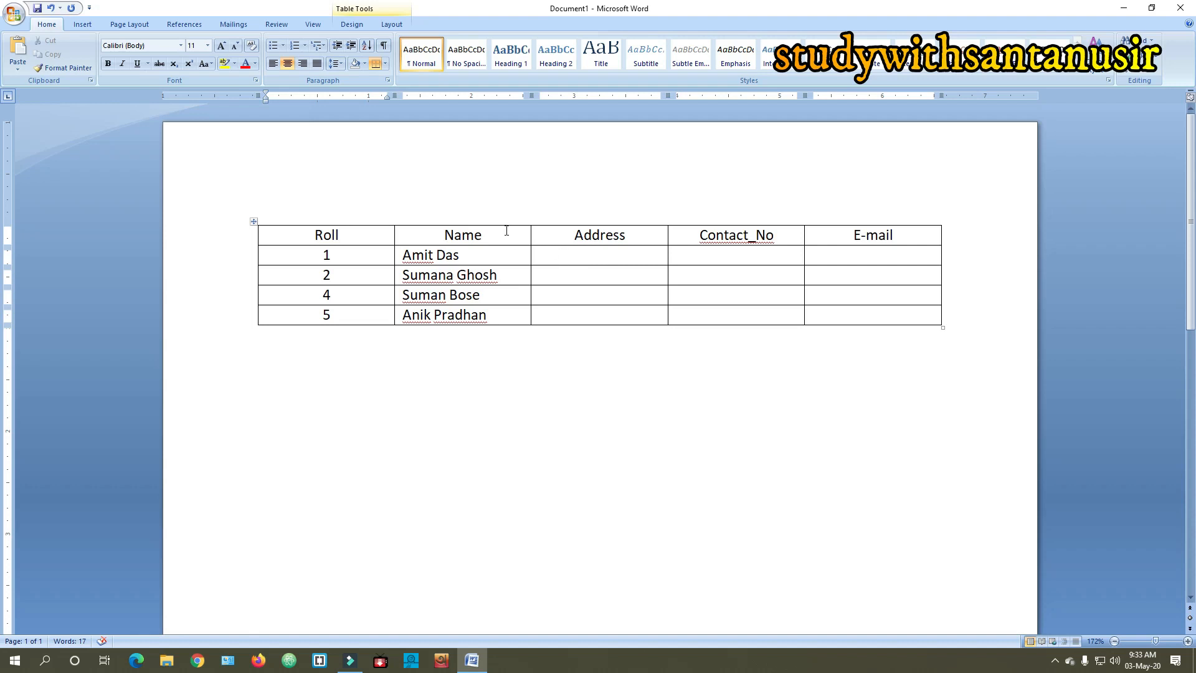
click(556, 256)
key(Down)
key(Down)
key(Down)
Step: Insert a column between Name and Address and give it the heading Father's Name
click(580, 279)
click(391, 24)
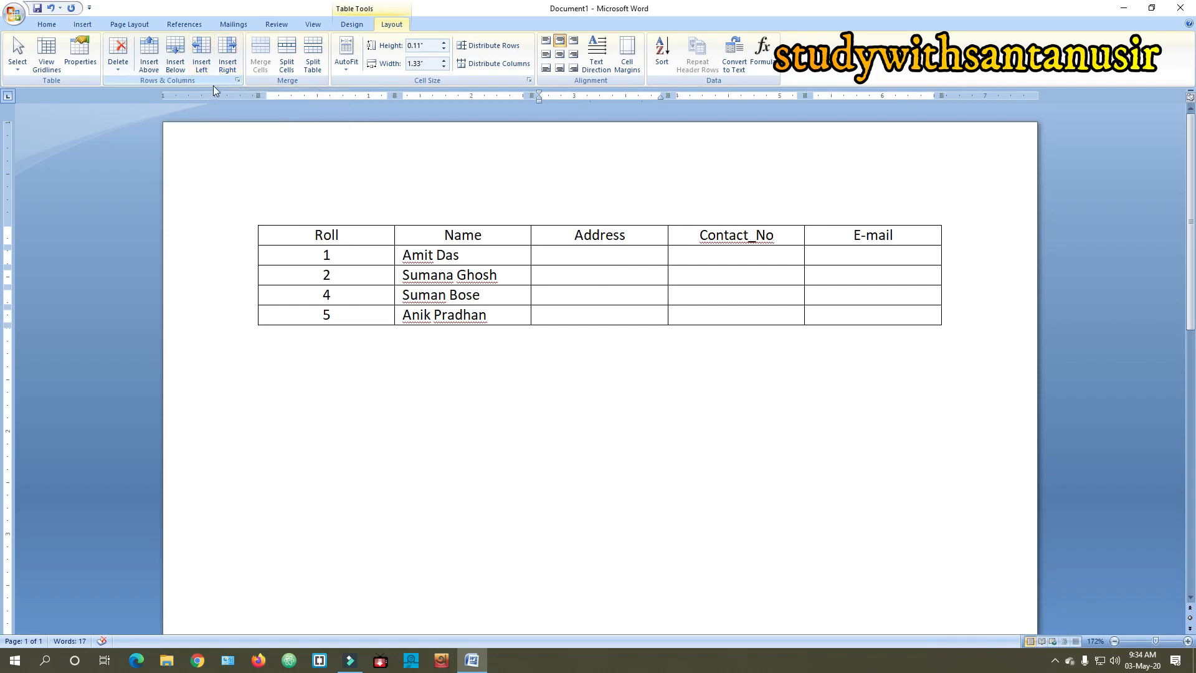
click(595, 272)
click(201, 62)
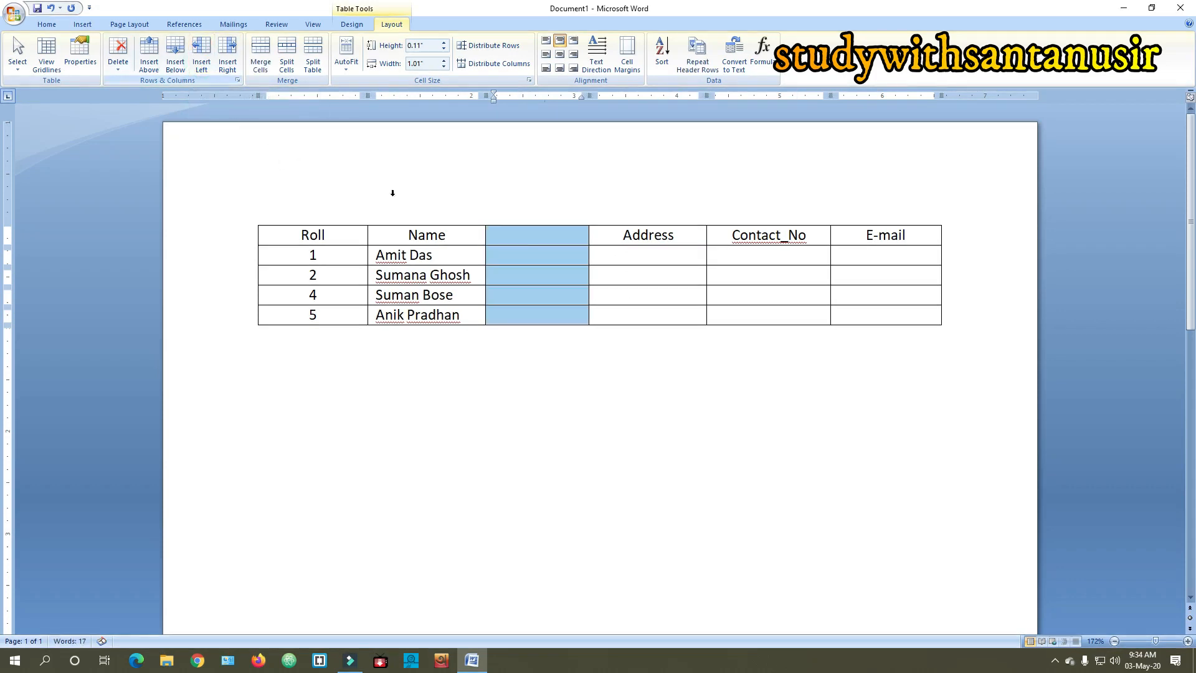
click(524, 240)
text(Father)
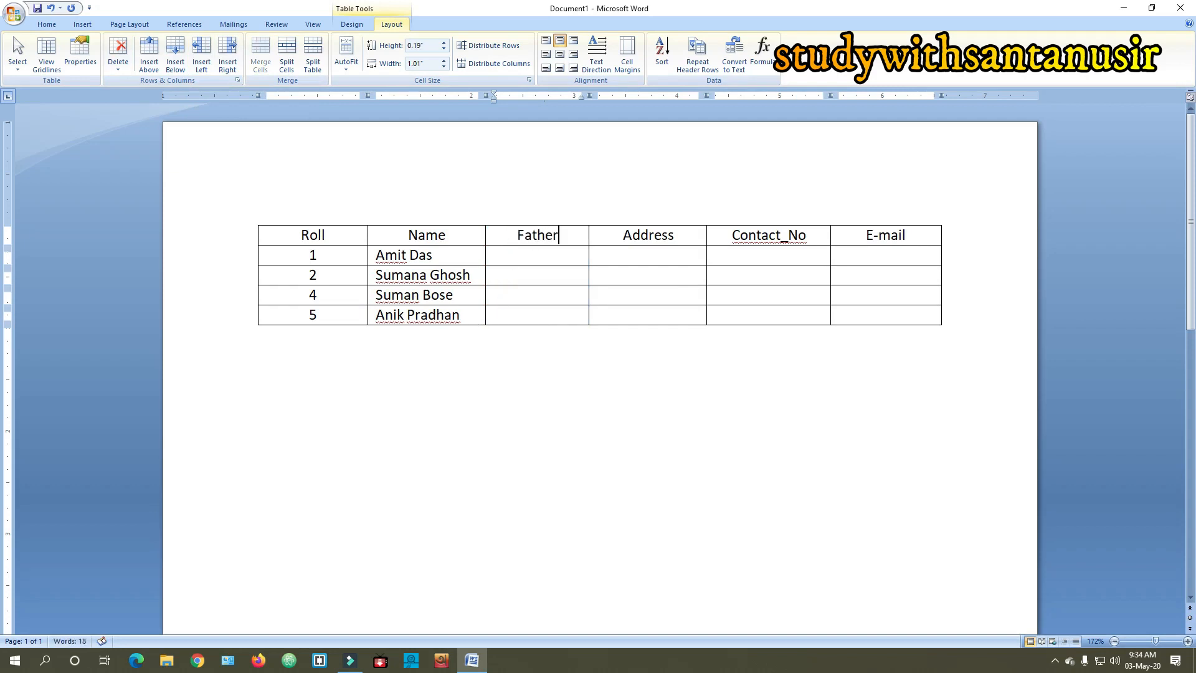
text('s Na)
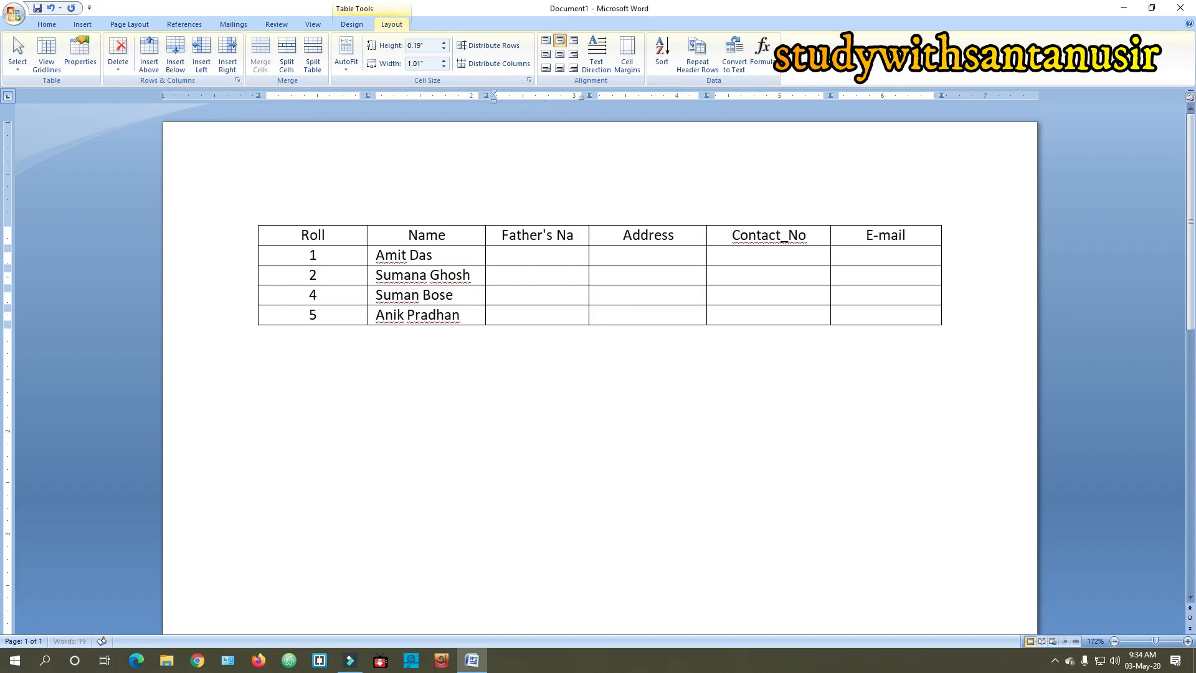
text(me)
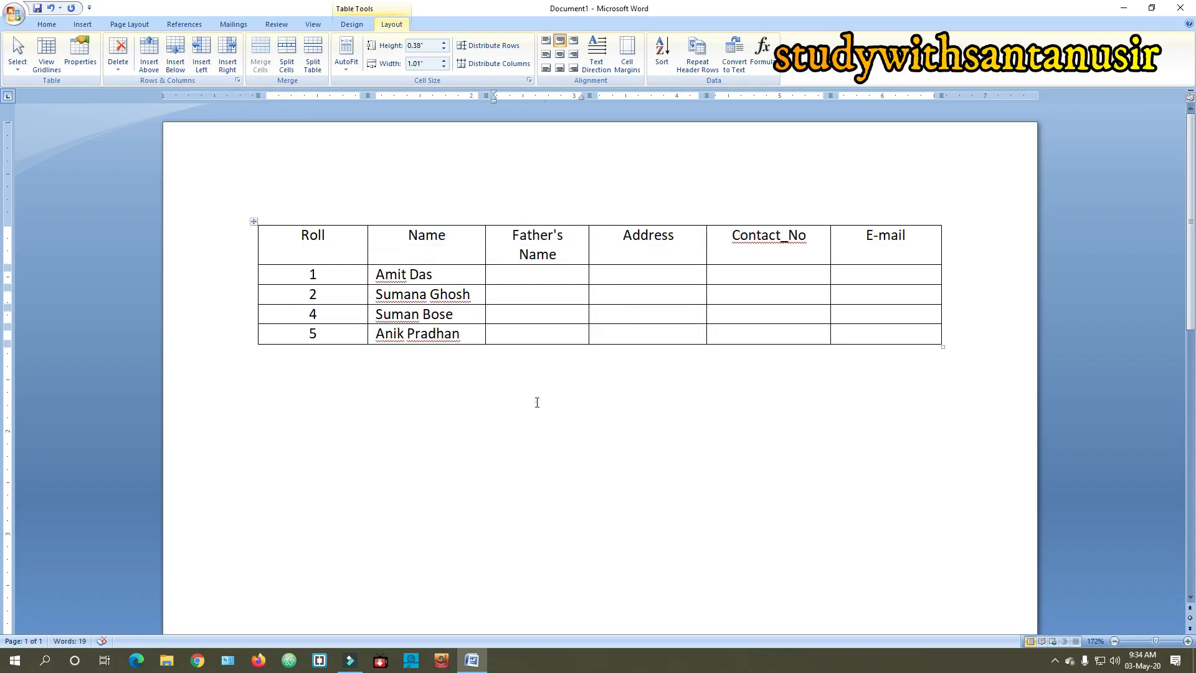
click(536, 402)
click(545, 274)
click(536, 293)
click(536, 317)
click(536, 329)
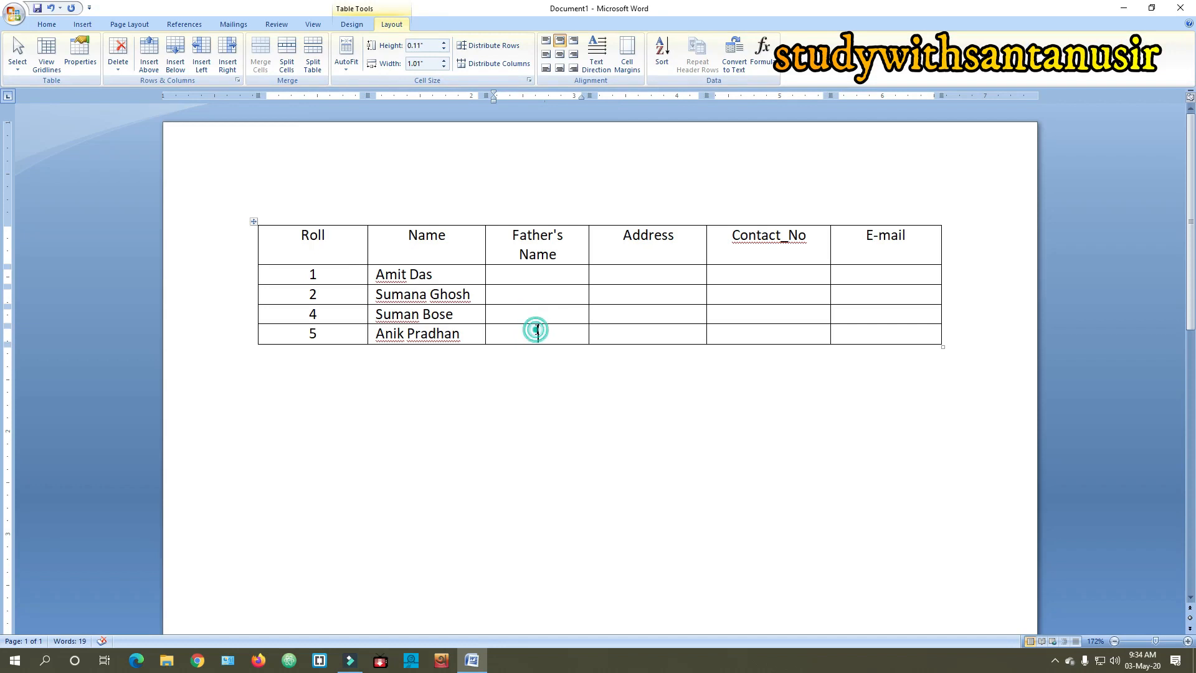
click(537, 276)
click(538, 294)
click(535, 324)
click(536, 334)
click(535, 314)
click(536, 298)
Step: Delete the Father's Name column from the table
click(536, 275)
click(121, 68)
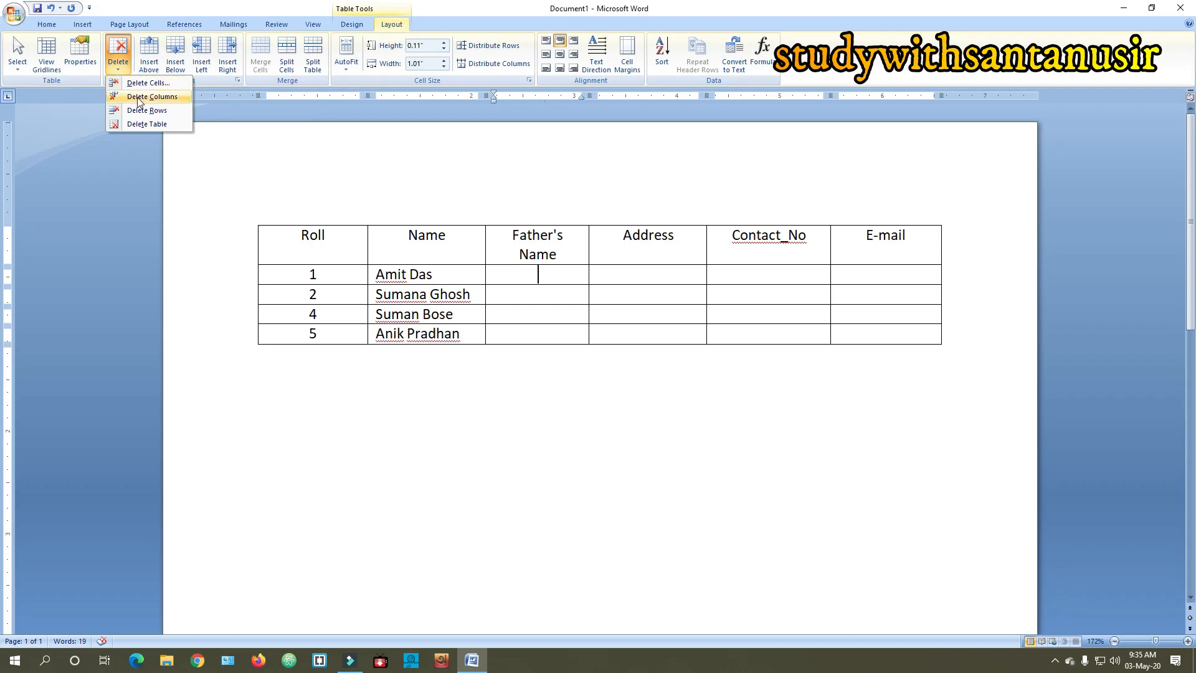
click(183, 100)
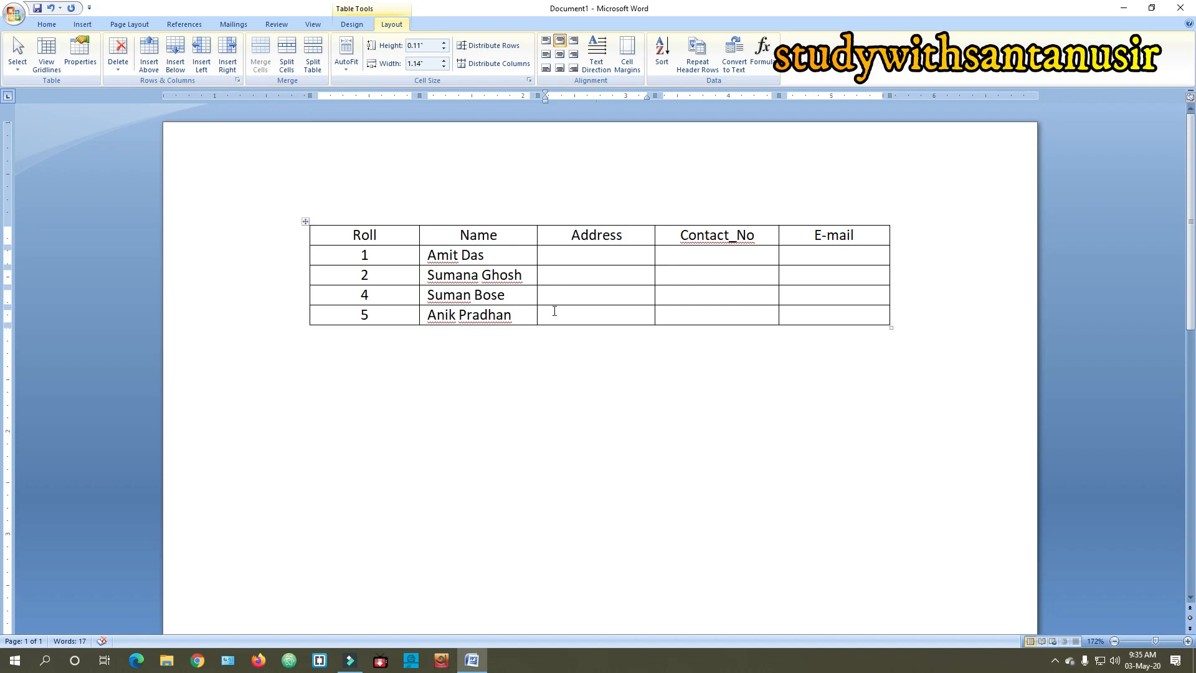
click(368, 275)
click(374, 294)
click(369, 274)
click(372, 294)
click(372, 274)
click(372, 293)
click(372, 274)
click(554, 278)
click(680, 276)
drag(320, 275, 827, 275)
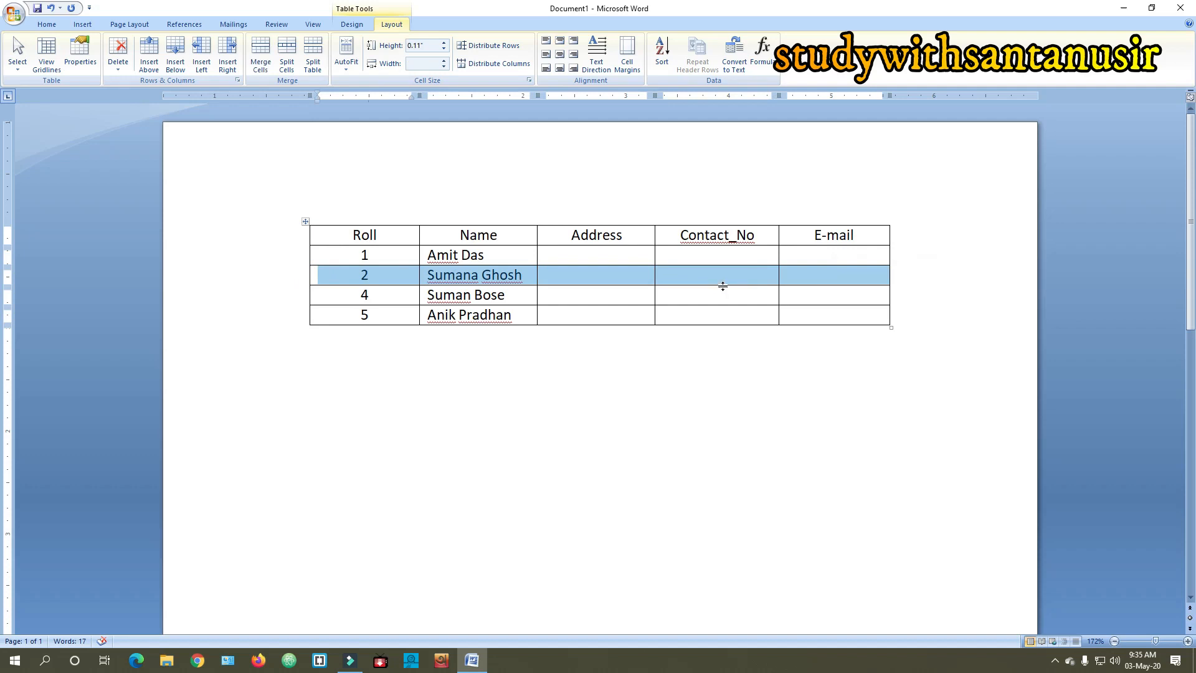
click(315, 292)
drag(315, 292, 872, 304)
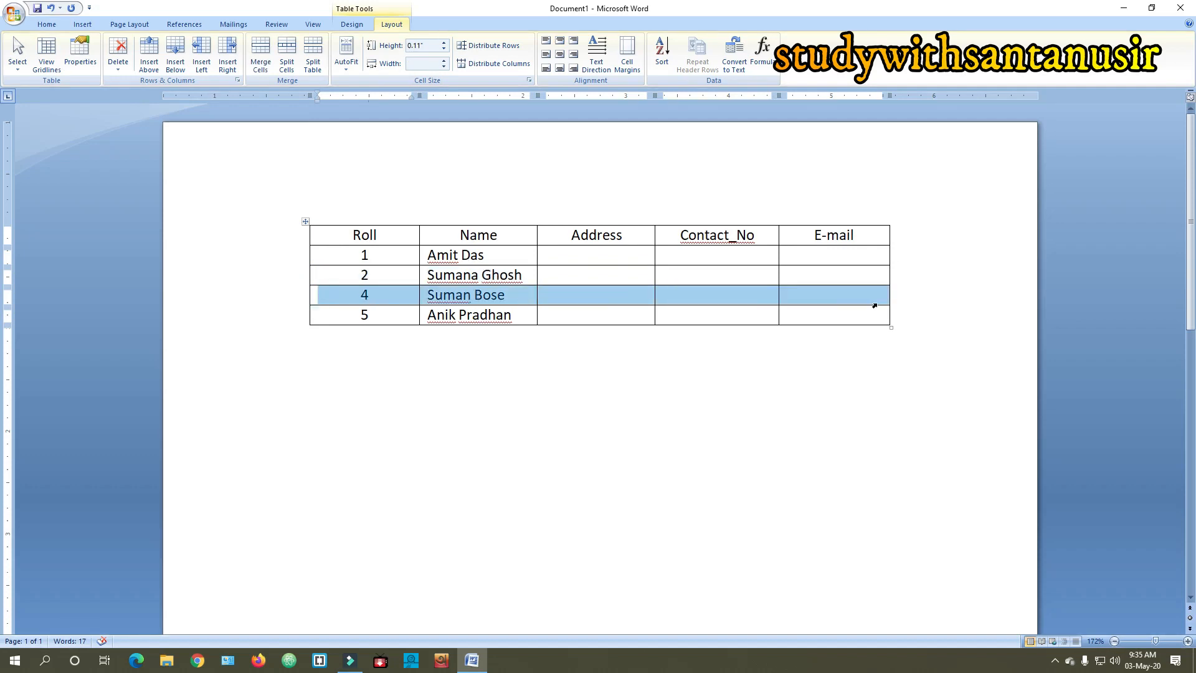
click(373, 276)
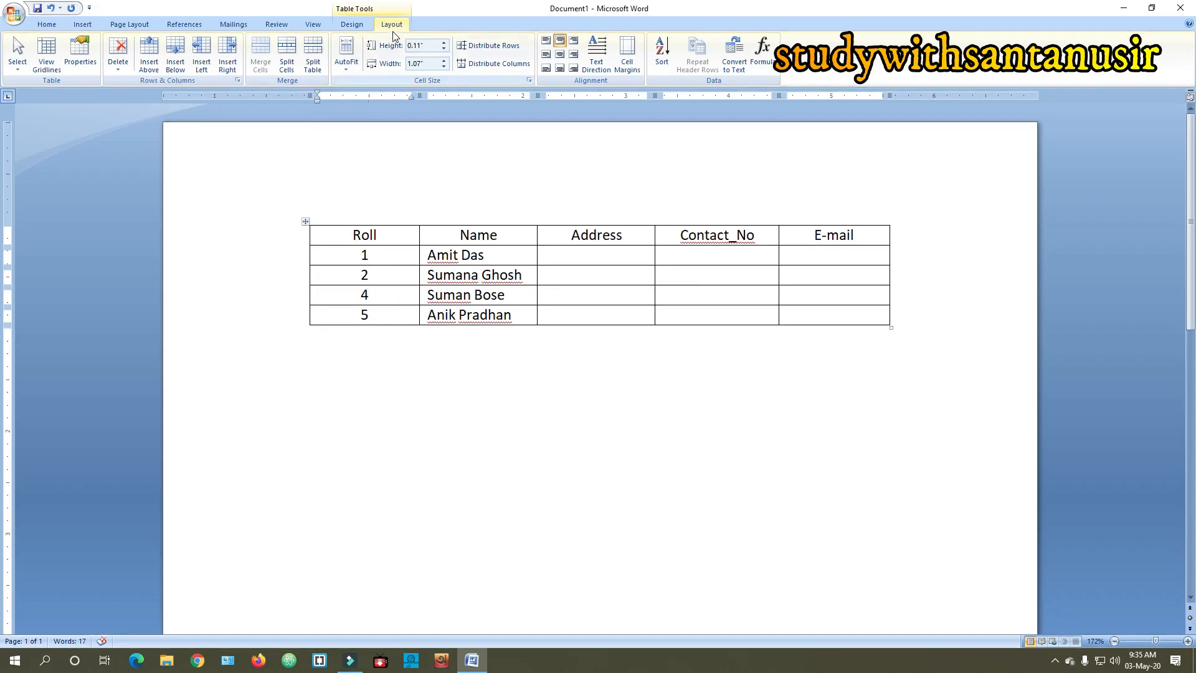
Step: Insert a row directly above the roll 4 row and enter 3 in its Roll cell
click(148, 56)
click(383, 298)
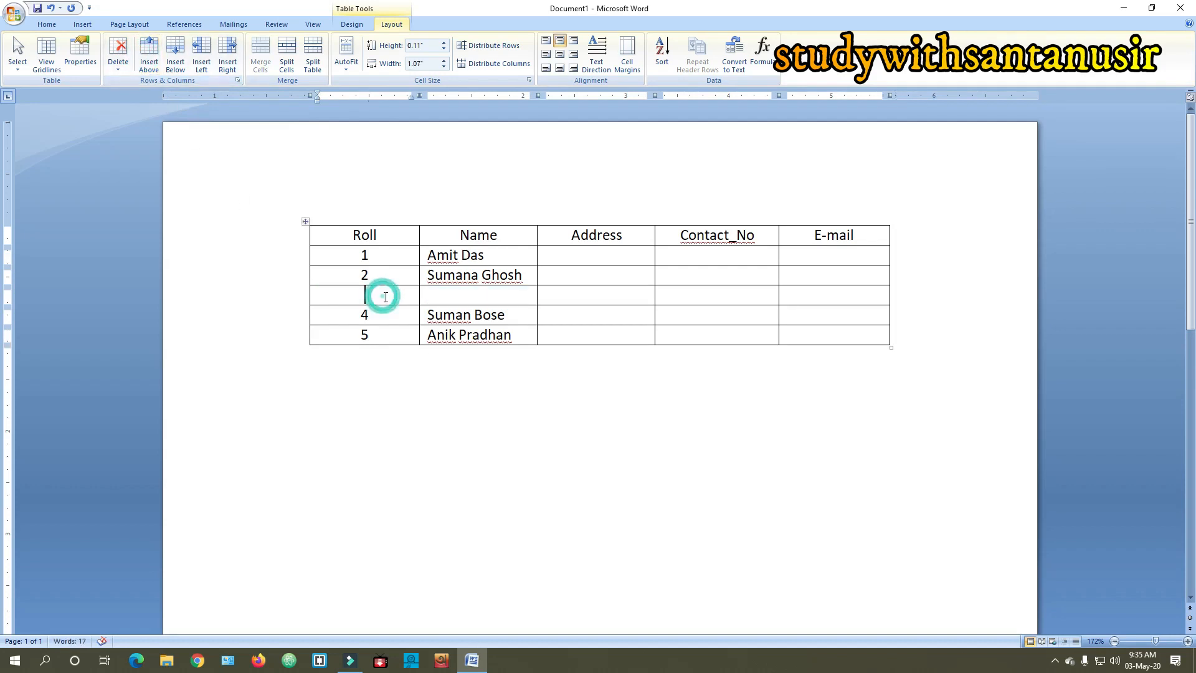
text(3)
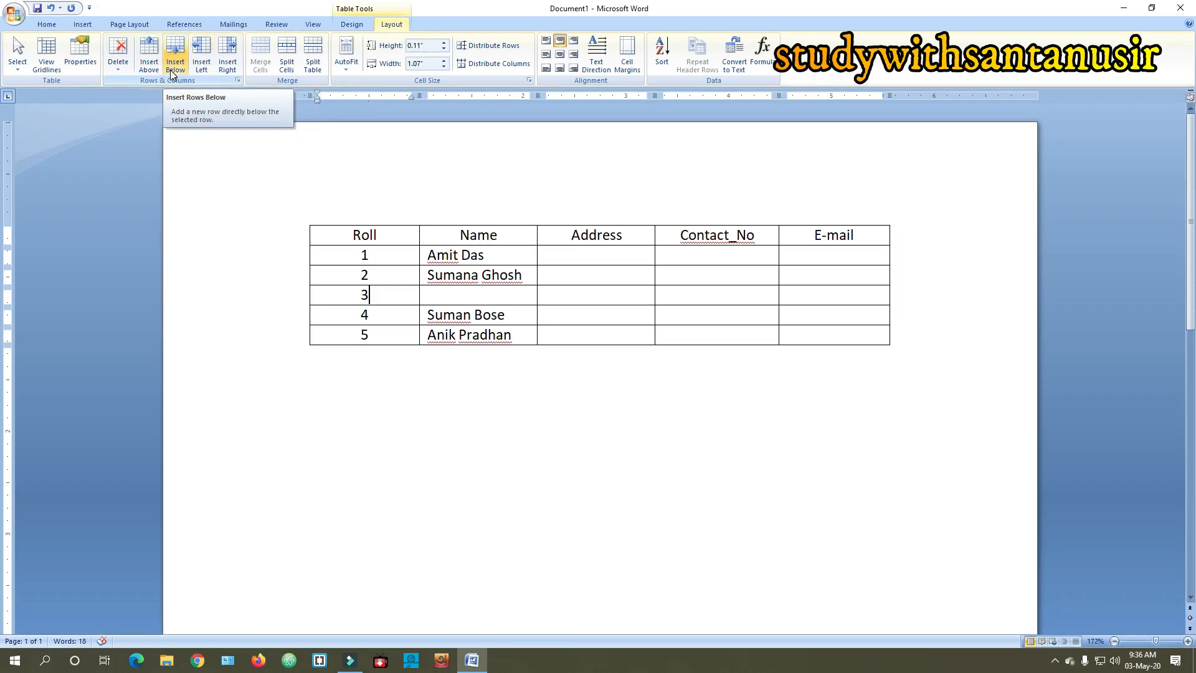
Step: Delete the whole roll 3 row from the table
click(451, 294)
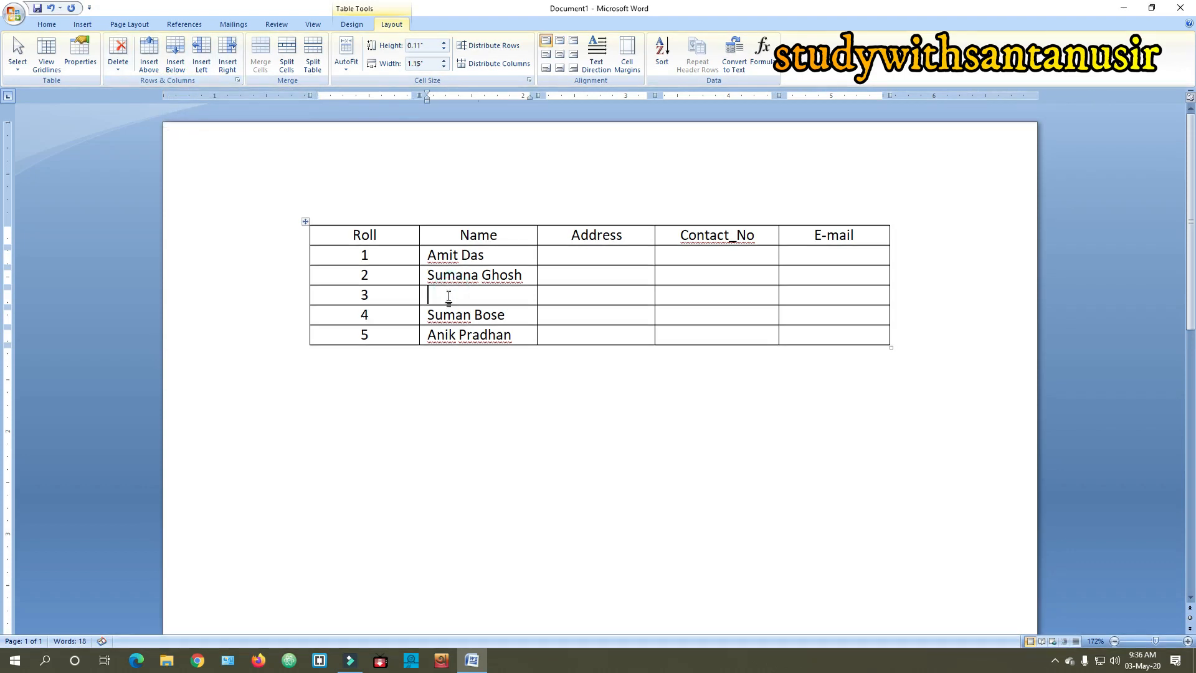
drag(358, 294, 384, 294)
click(379, 293)
click(438, 296)
click(589, 302)
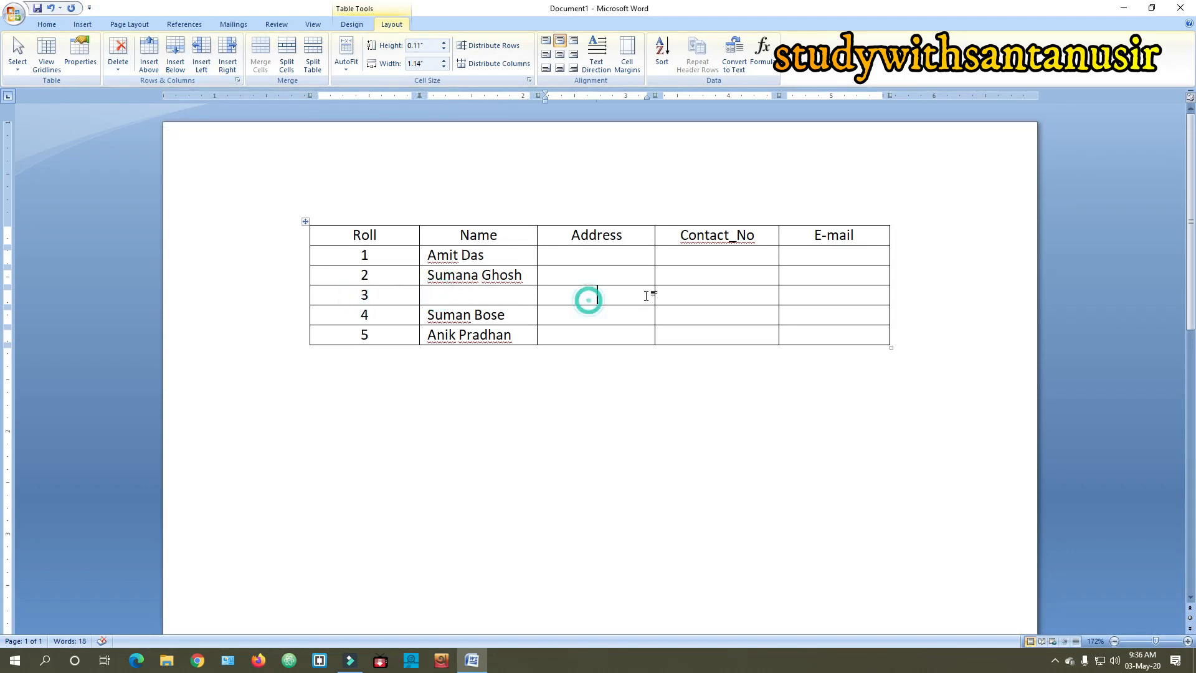
click(735, 293)
click(796, 293)
click(117, 69)
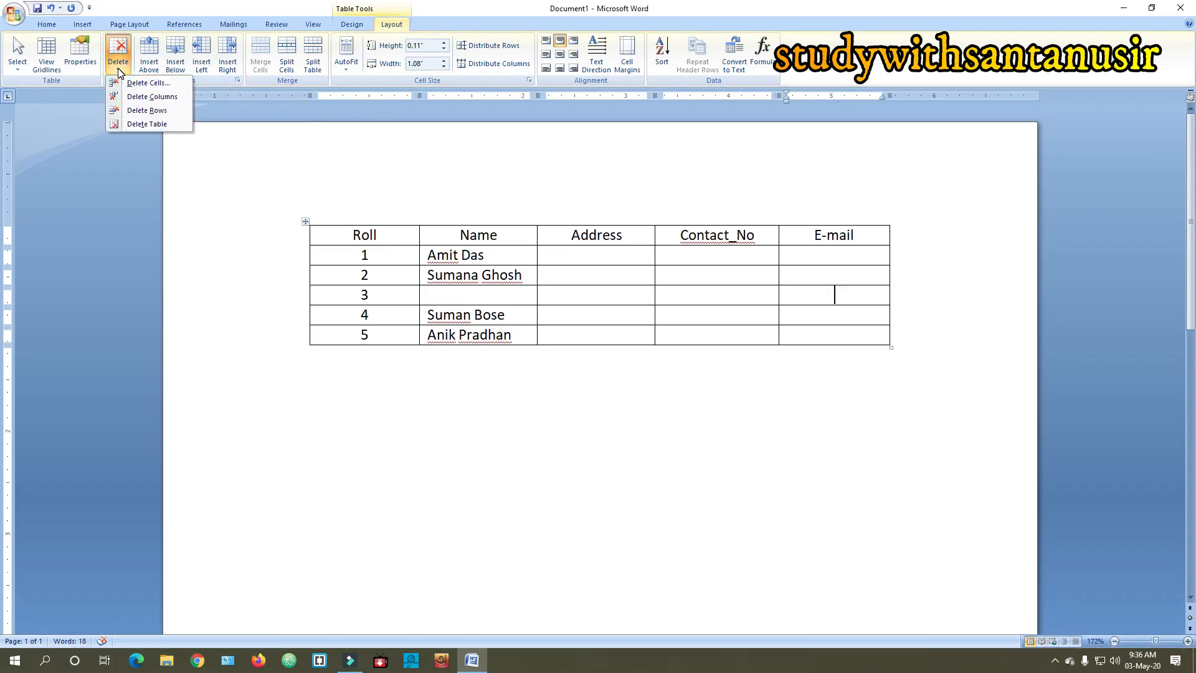
click(135, 110)
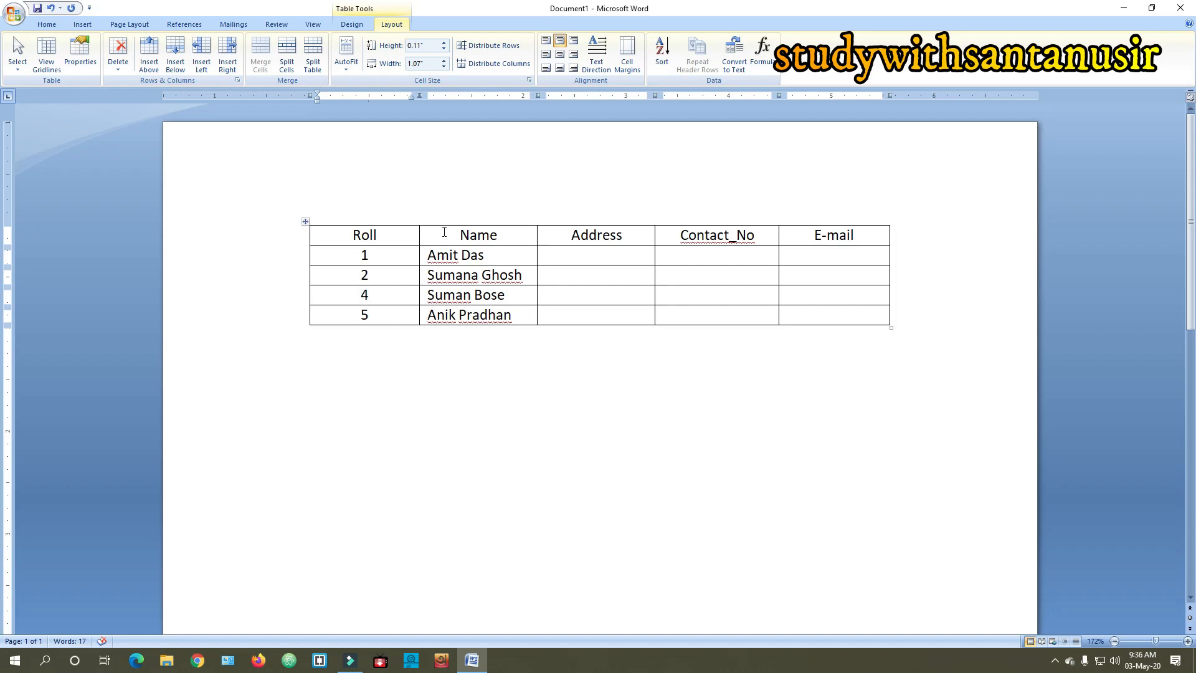
Step: Widen the Contact_No column by moving its border with the Address column toward Address
drag(443, 232, 477, 315)
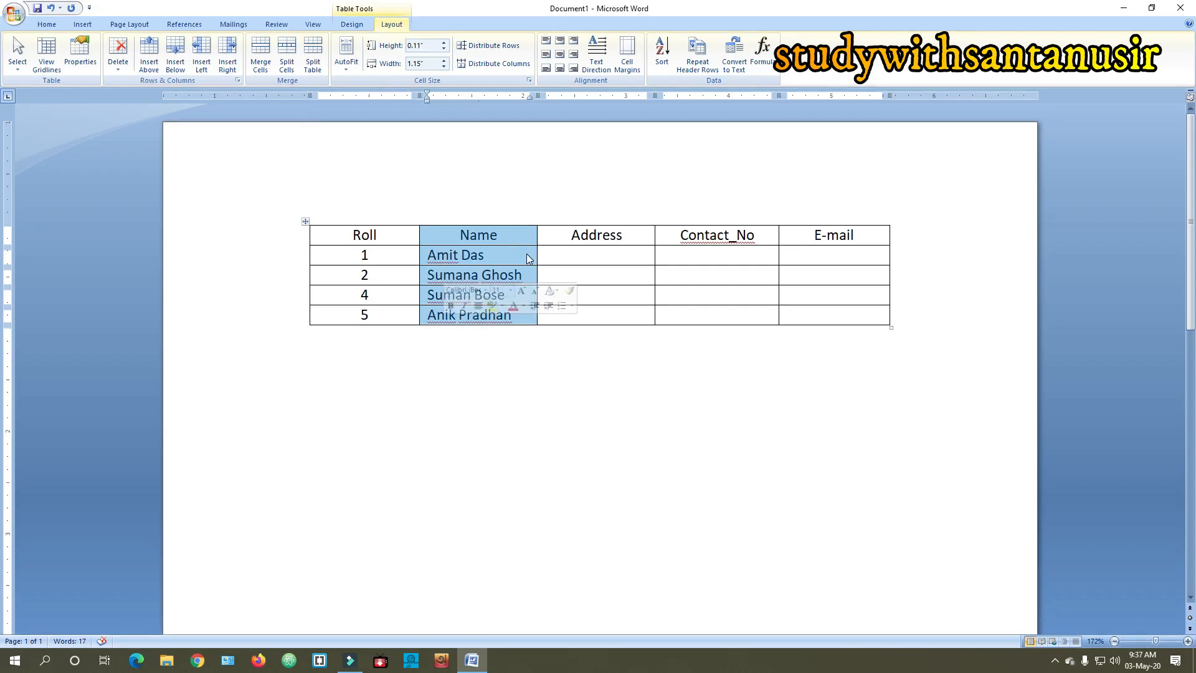
click(640, 235)
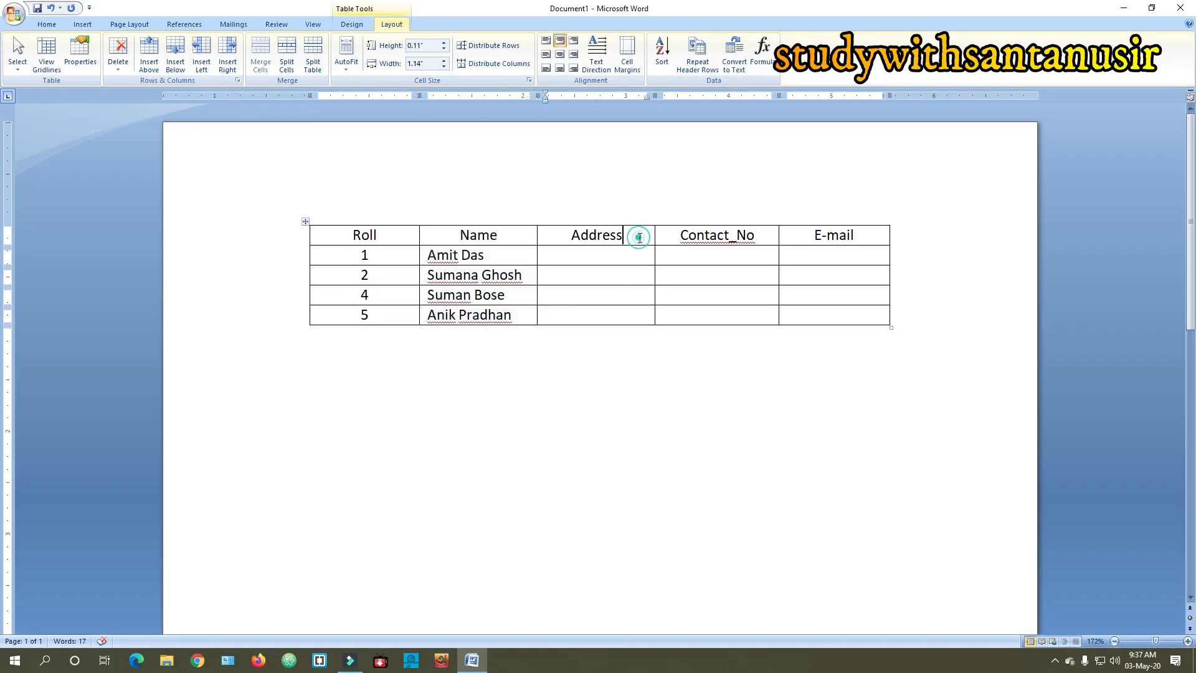
drag(573, 234, 586, 312)
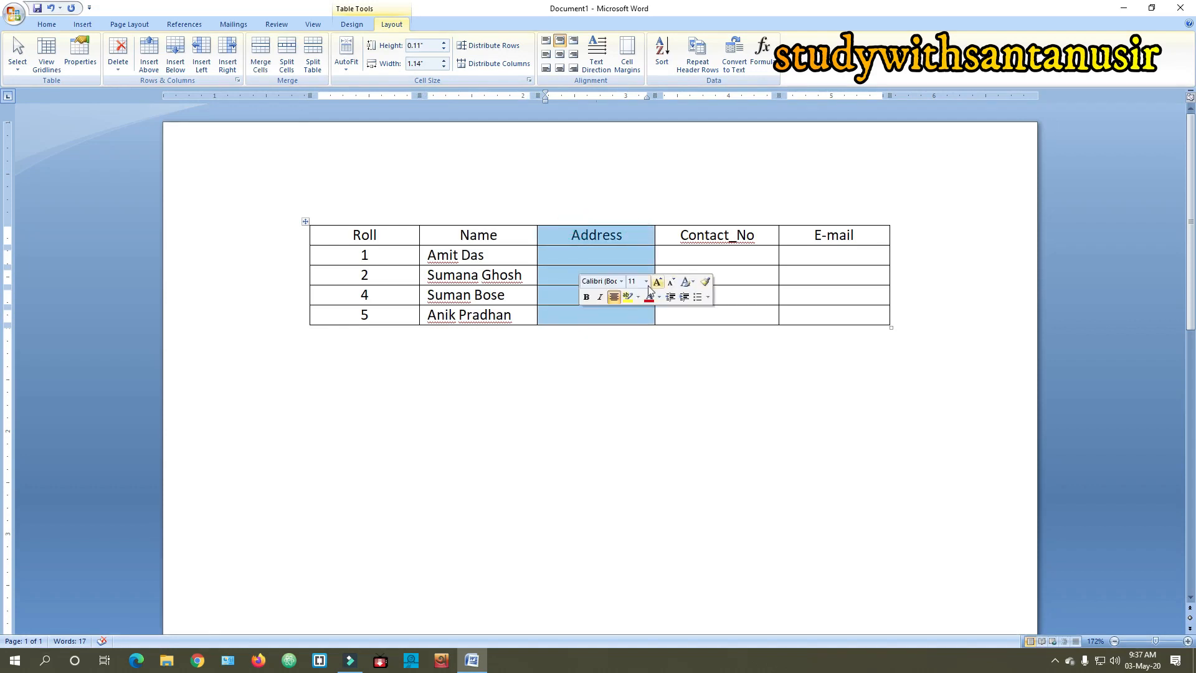
click(626, 239)
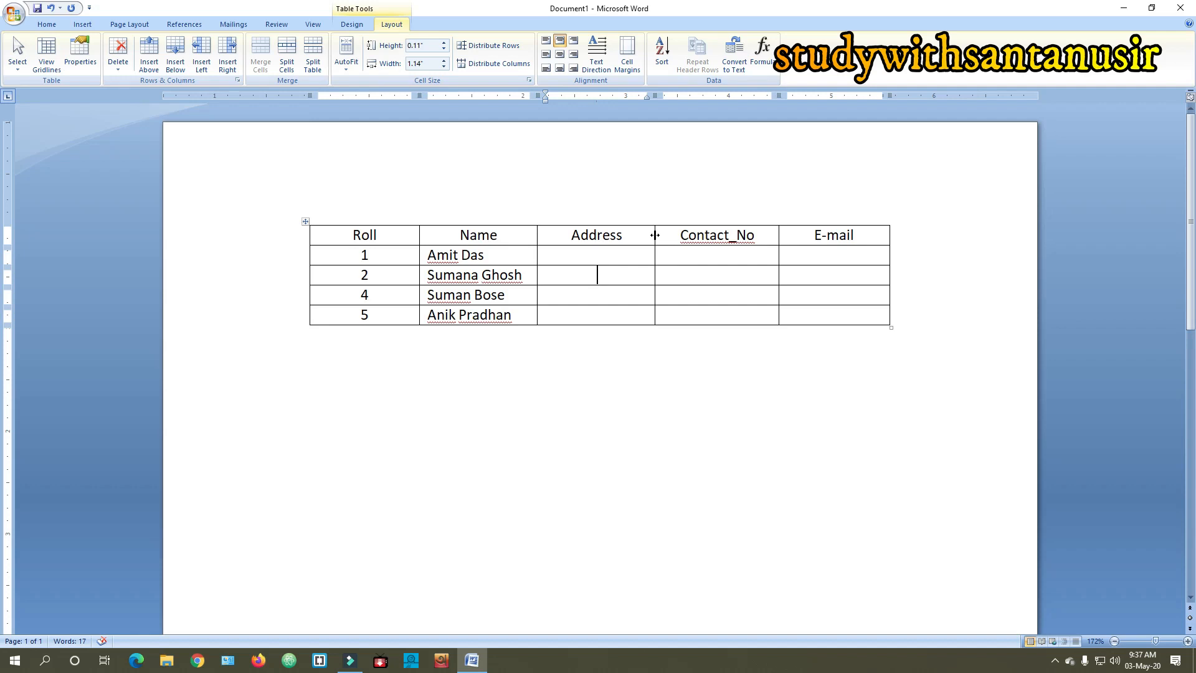
drag(655, 234, 631, 244)
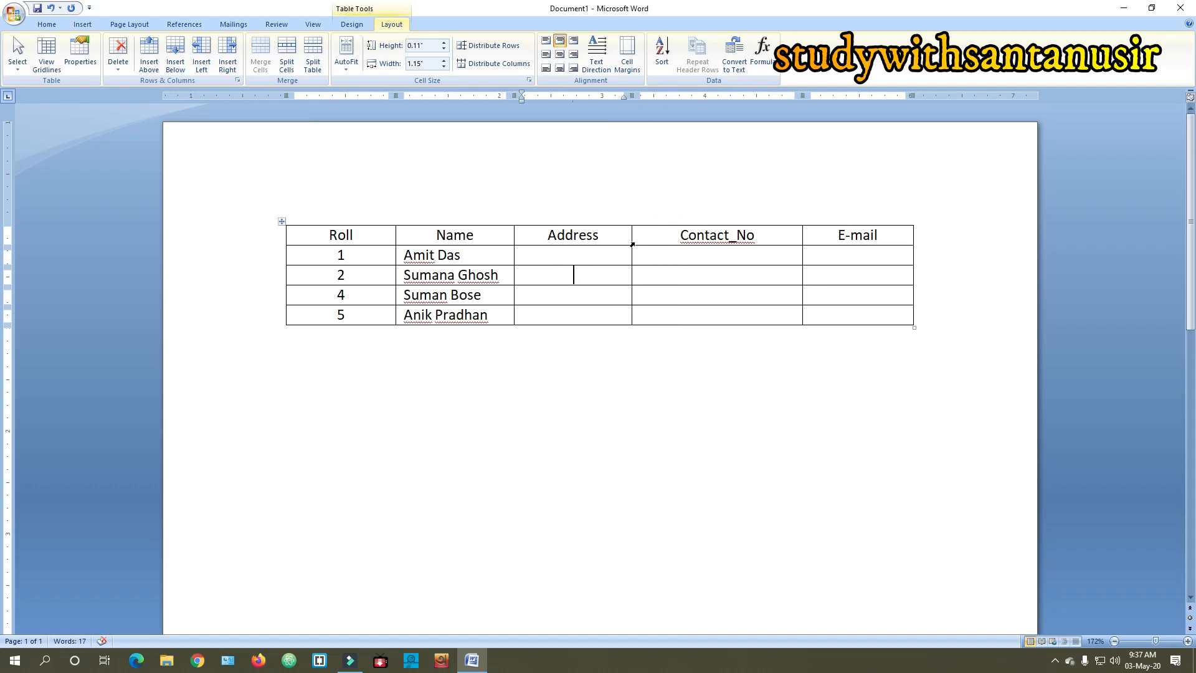
Step: Set the Address column's preferred width to 3 inches in the table properties, and undo that change
click(601, 254)
click(593, 272)
click(584, 299)
click(576, 256)
click(573, 272)
click(80, 49)
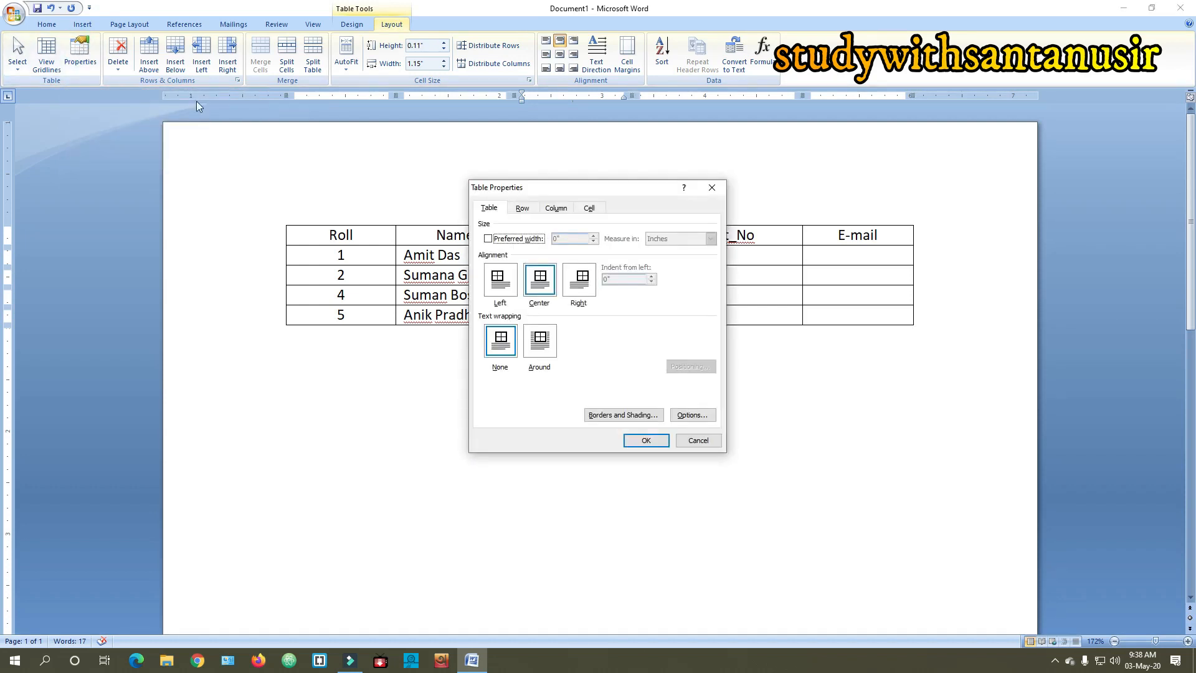
drag(592, 191, 408, 169)
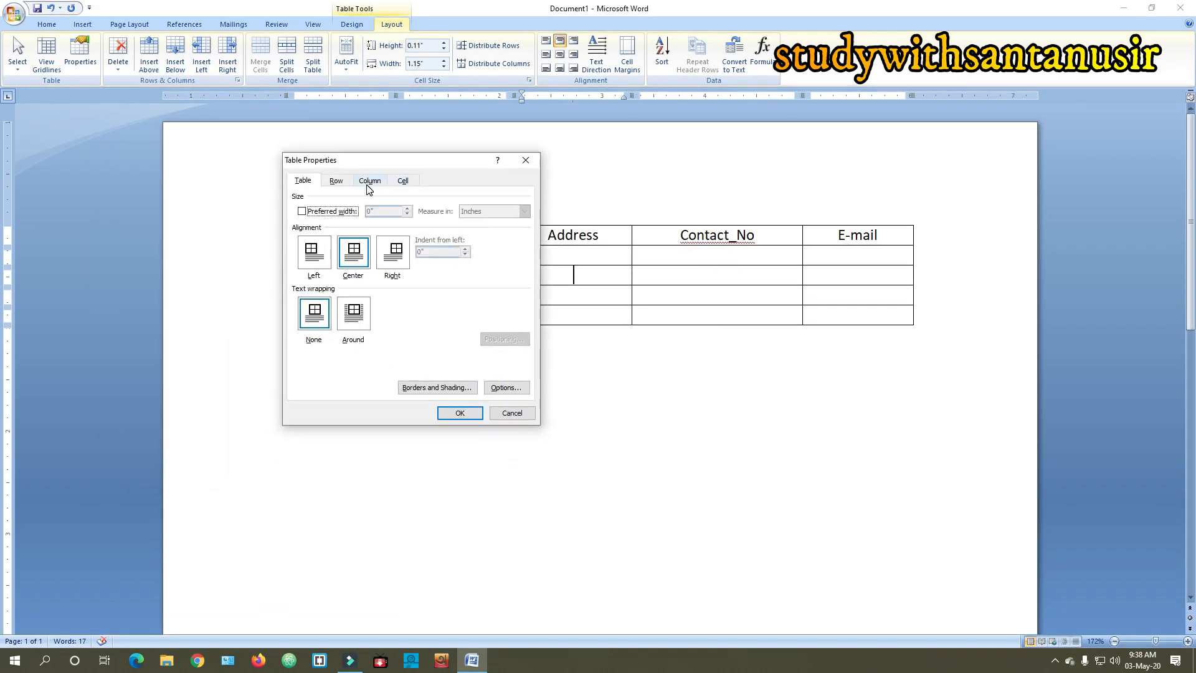
click(369, 182)
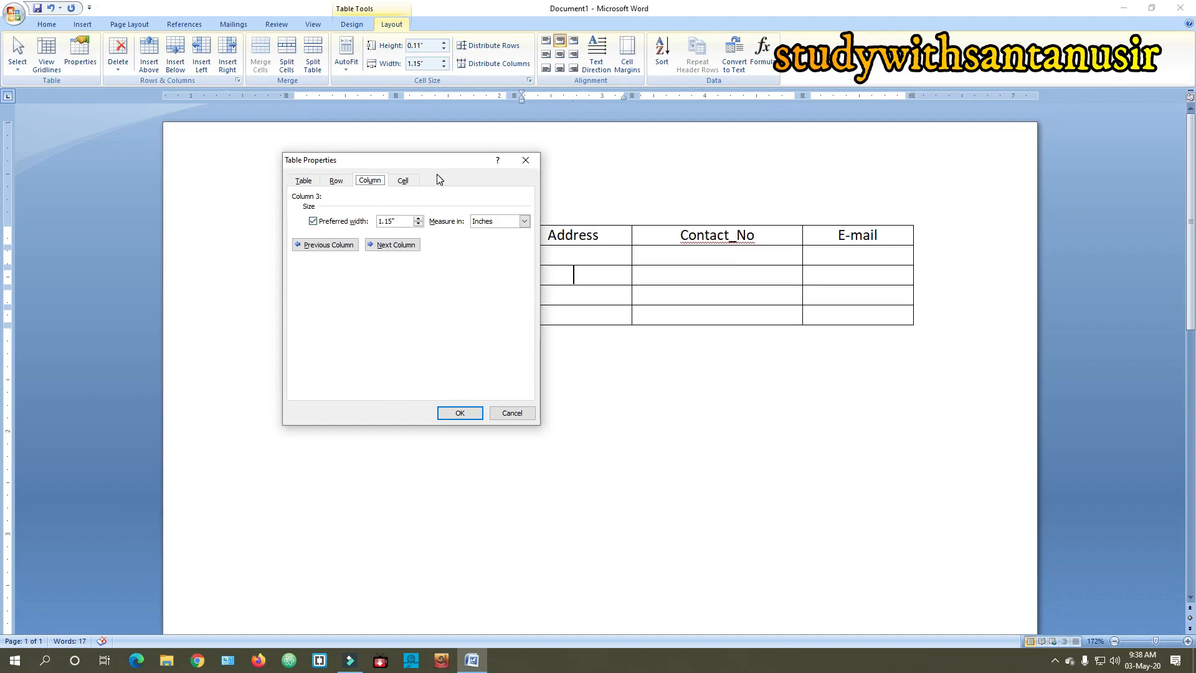
drag(440, 163, 379, 165)
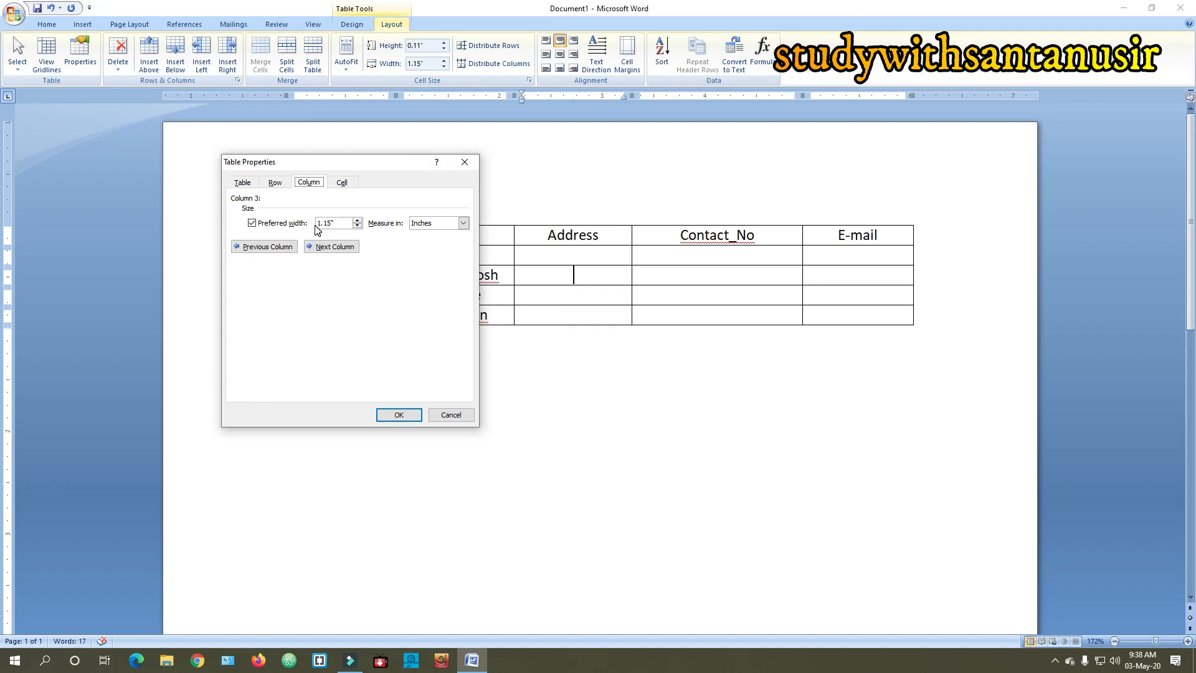
click(358, 220)
click(358, 220)
click(358, 220)
click(358, 219)
click(358, 220)
click(358, 220)
click(358, 220)
click(358, 220)
click(358, 220)
click(358, 220)
click(399, 415)
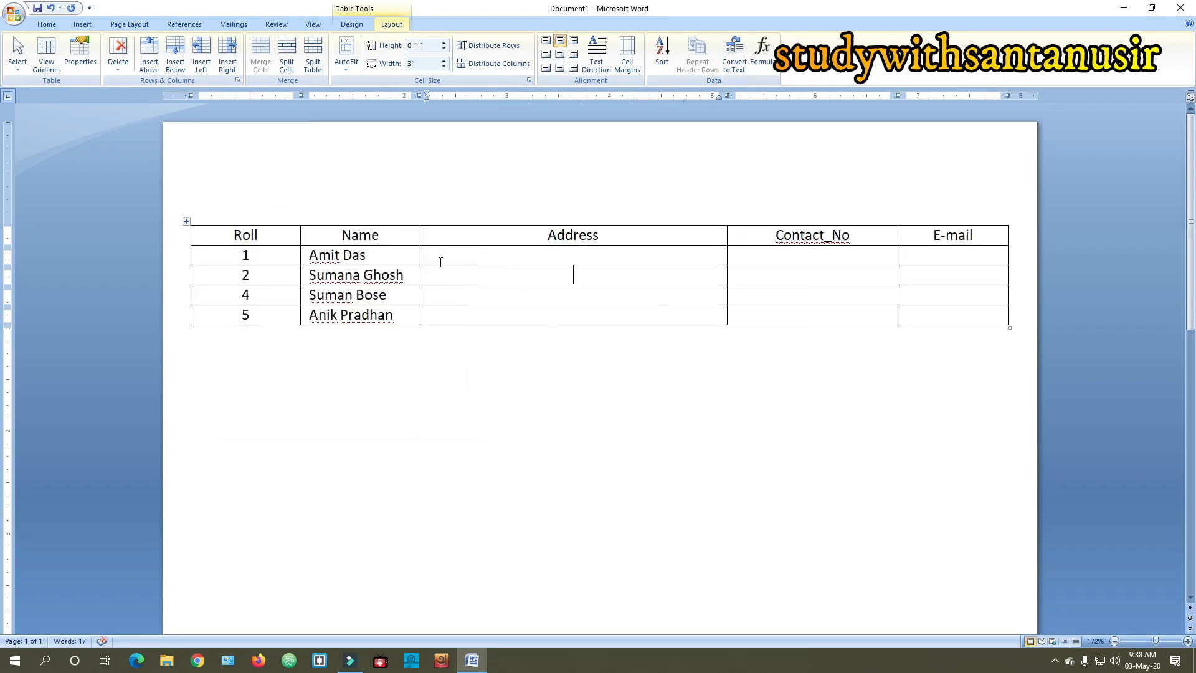
key(ctrl+z)
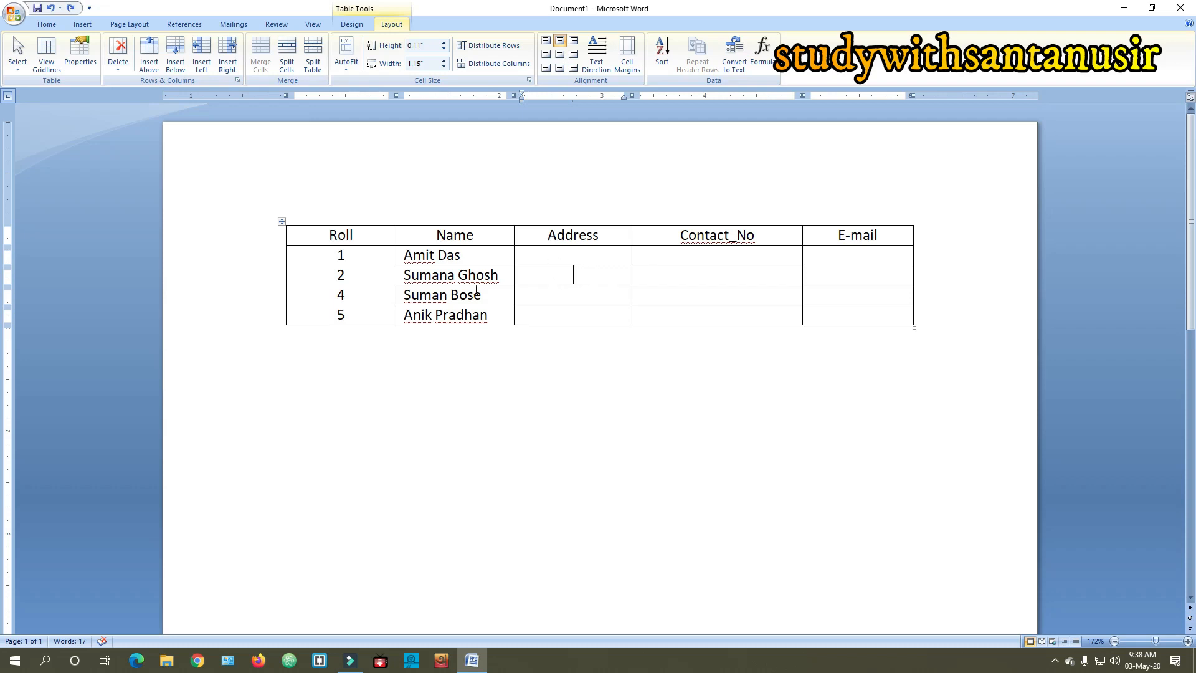
Step: Stretch the roll 2 row to about 0.42 inch by its lower border and shrink it to about 0.23 inch
click(359, 274)
drag(318, 272, 436, 275)
click(353, 275)
drag(374, 285, 375, 308)
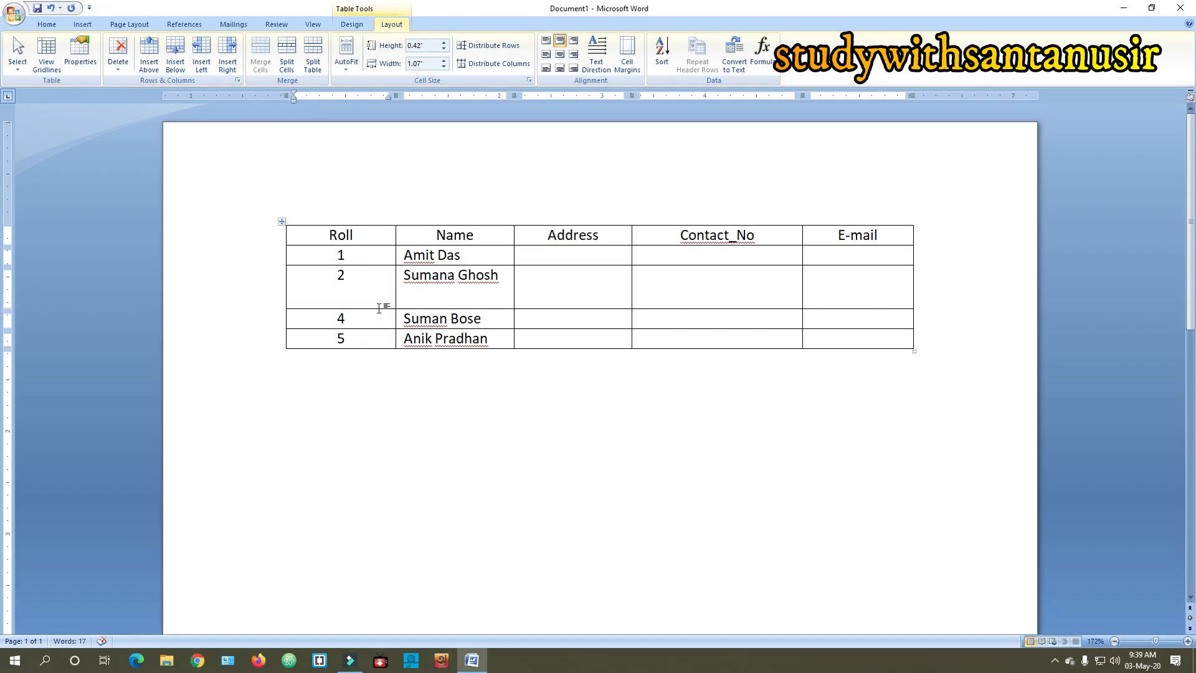
drag(377, 309, 377, 288)
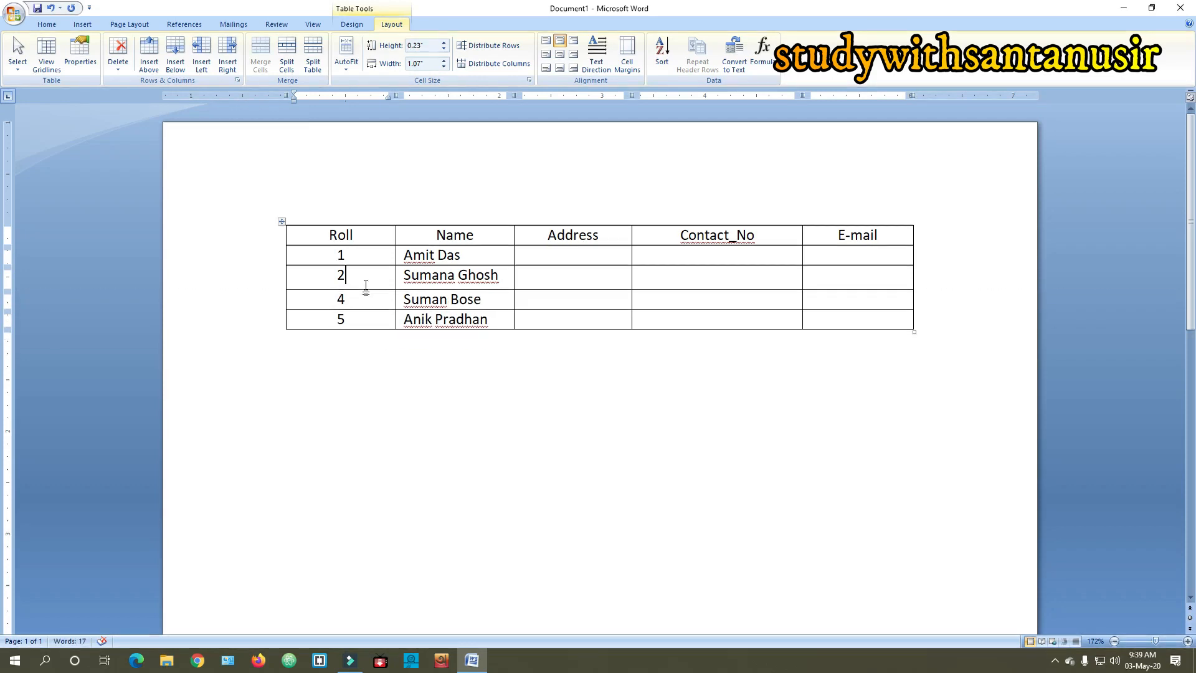
Step: Specify a height of 1.5 inches for the roll 2 row in the table properties, and undo that change
click(361, 281)
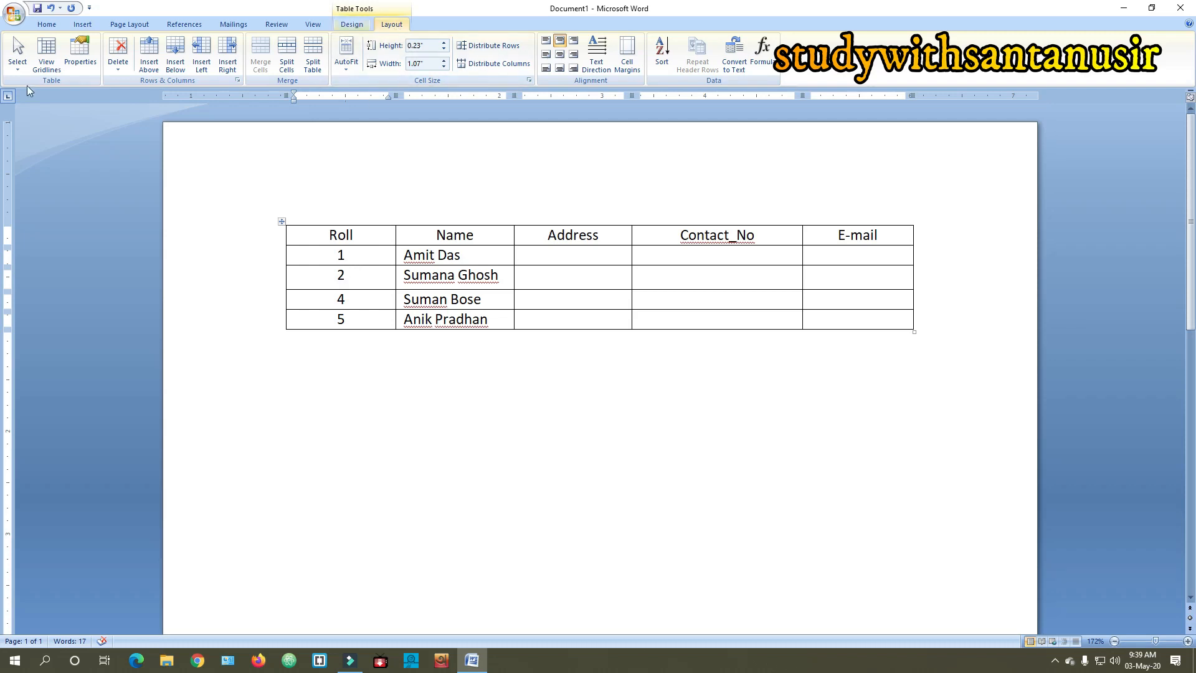
click(86, 51)
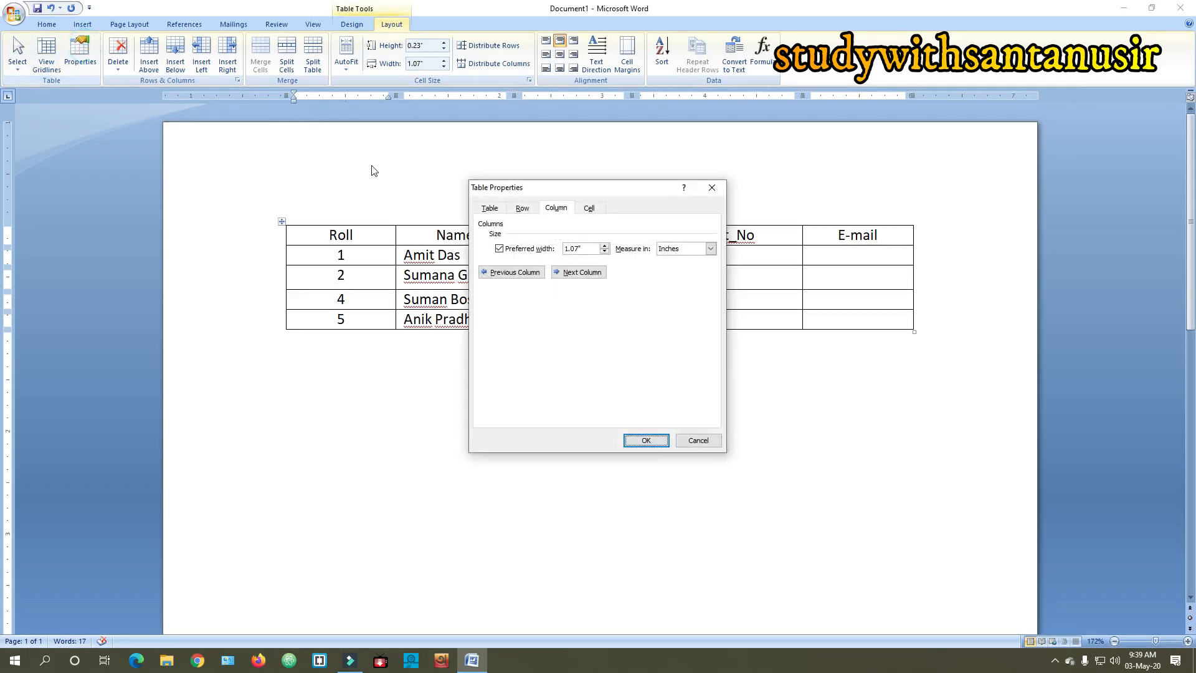
click(522, 208)
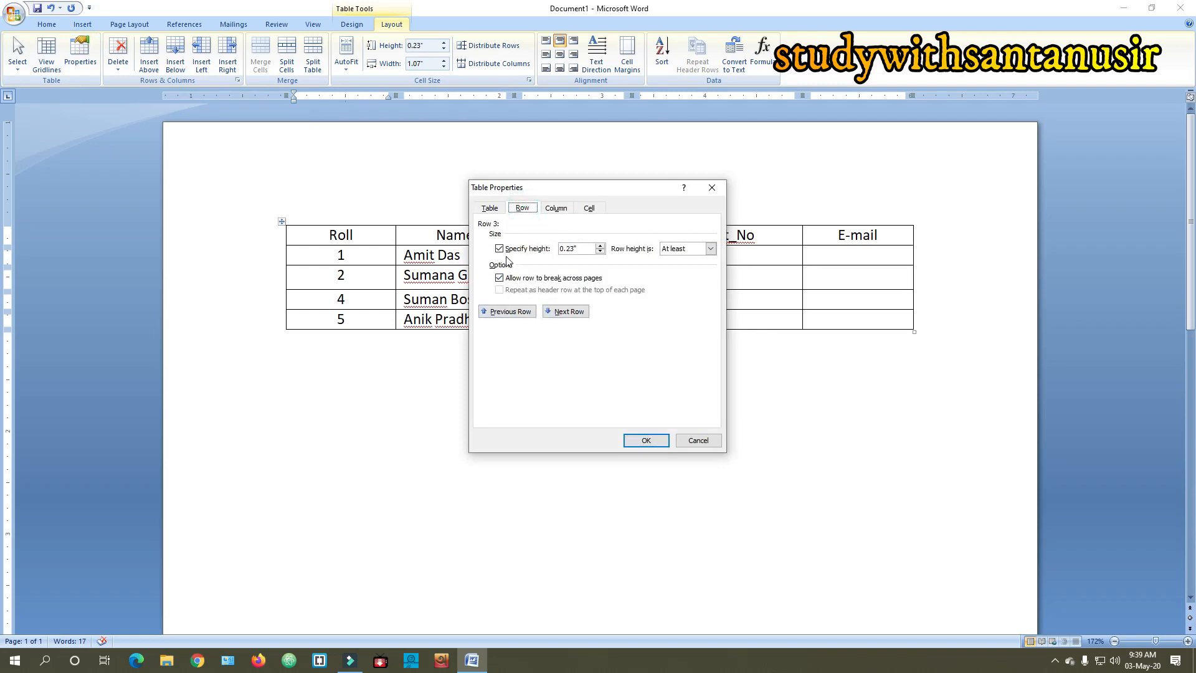
click(600, 245)
click(600, 245)
click(600, 245)
click(600, 246)
click(600, 246)
click(601, 246)
click(600, 245)
click(600, 245)
click(600, 246)
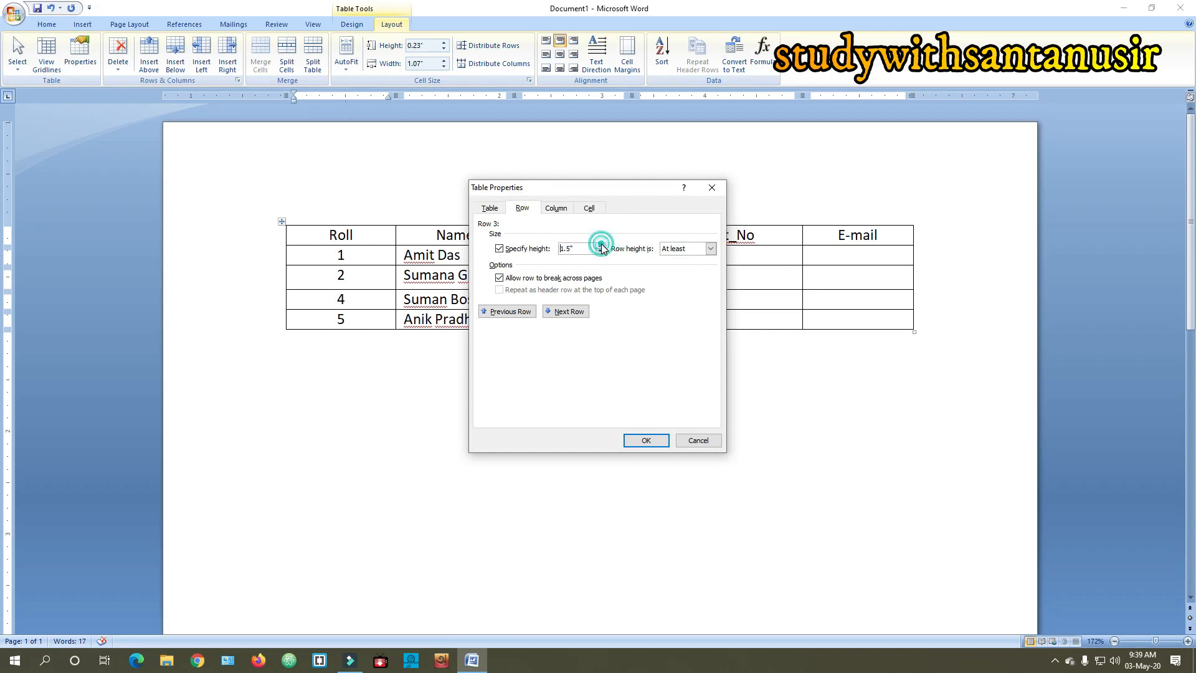
click(645, 440)
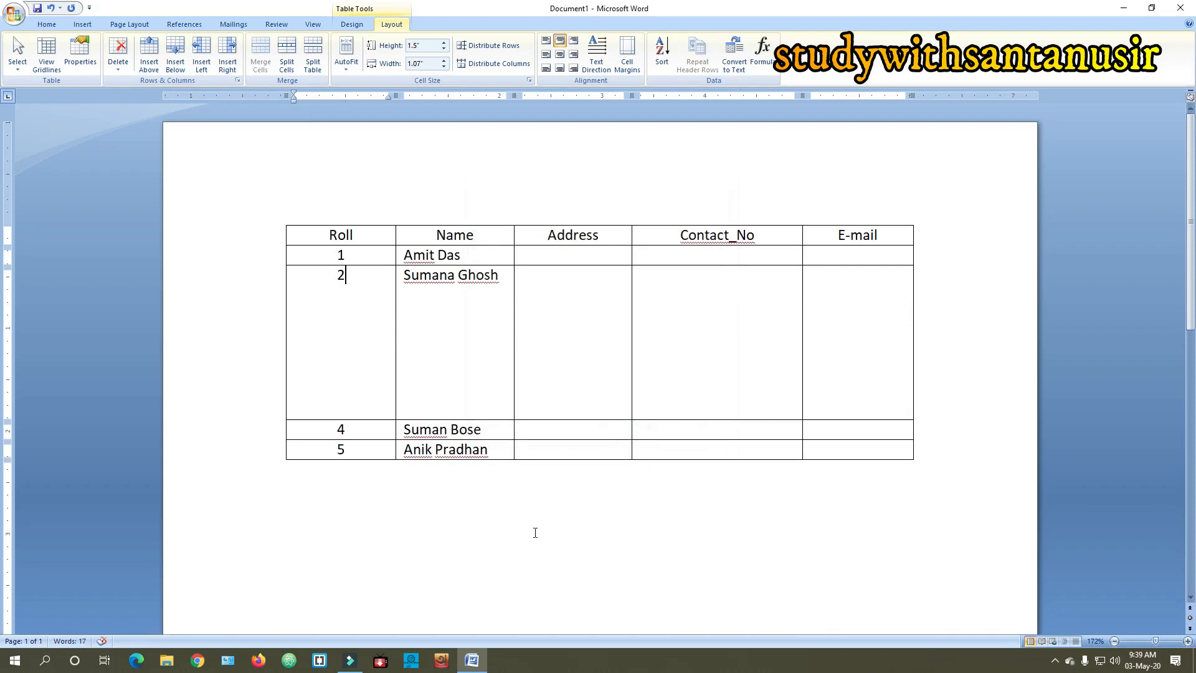
key(ctrl+z)
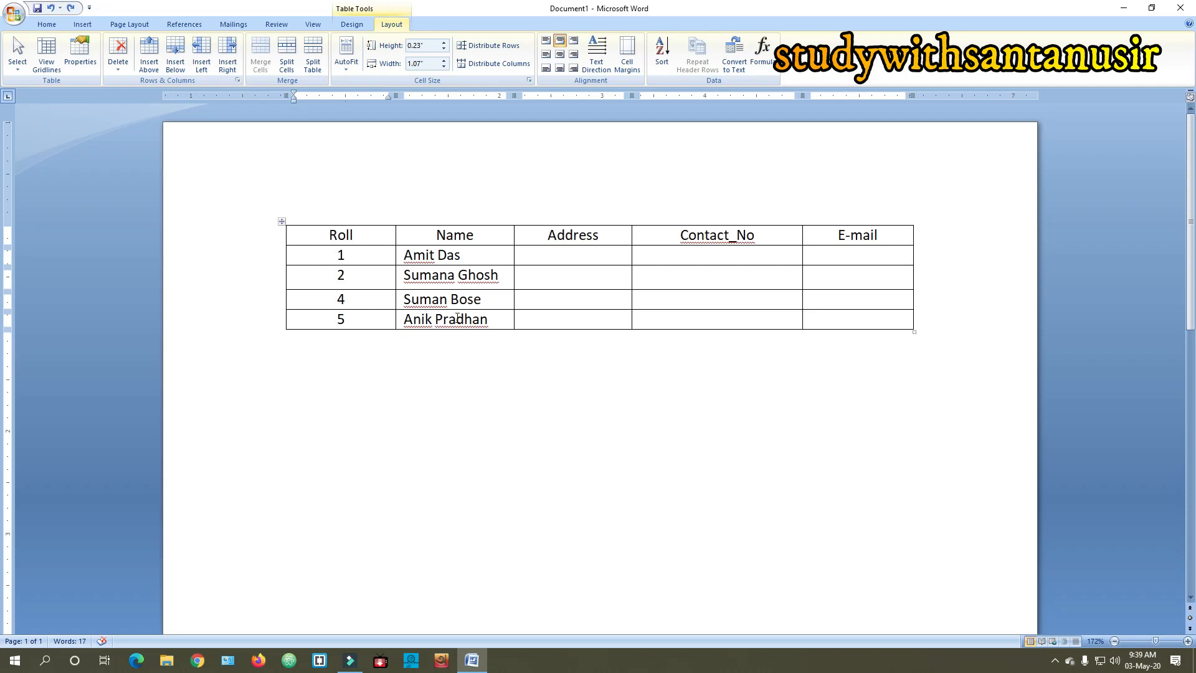
Step: Delete the entire student table from the document
click(573, 261)
click(309, 234)
click(281, 221)
click(556, 274)
click(116, 66)
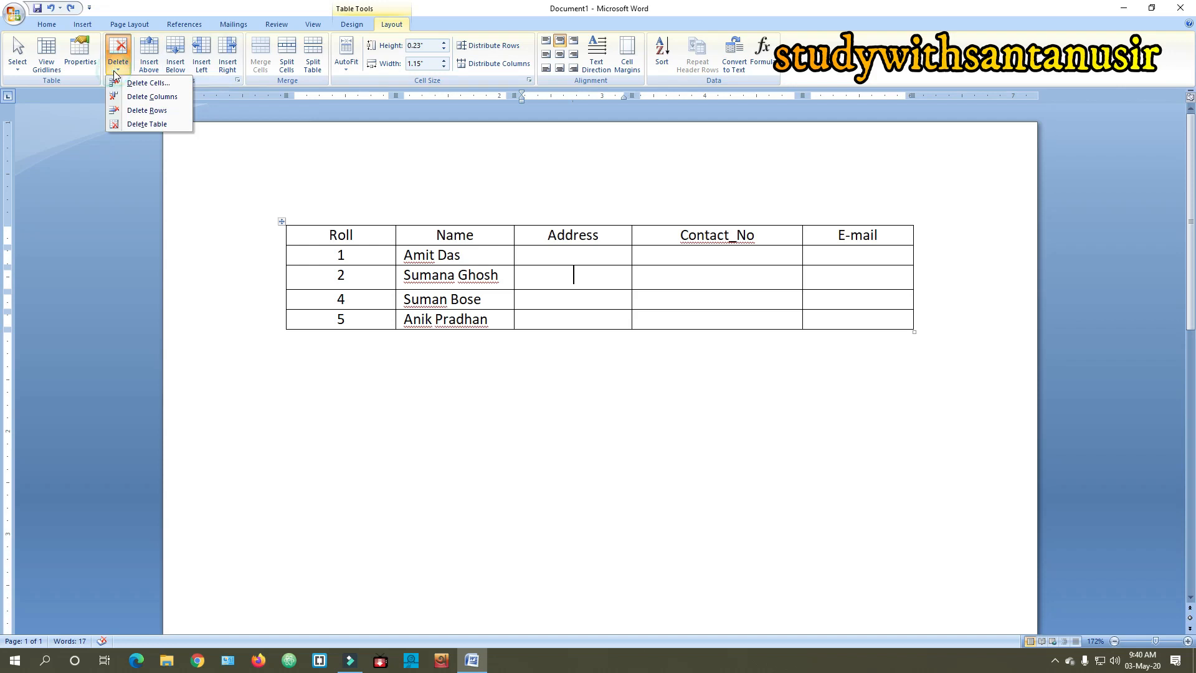
click(151, 127)
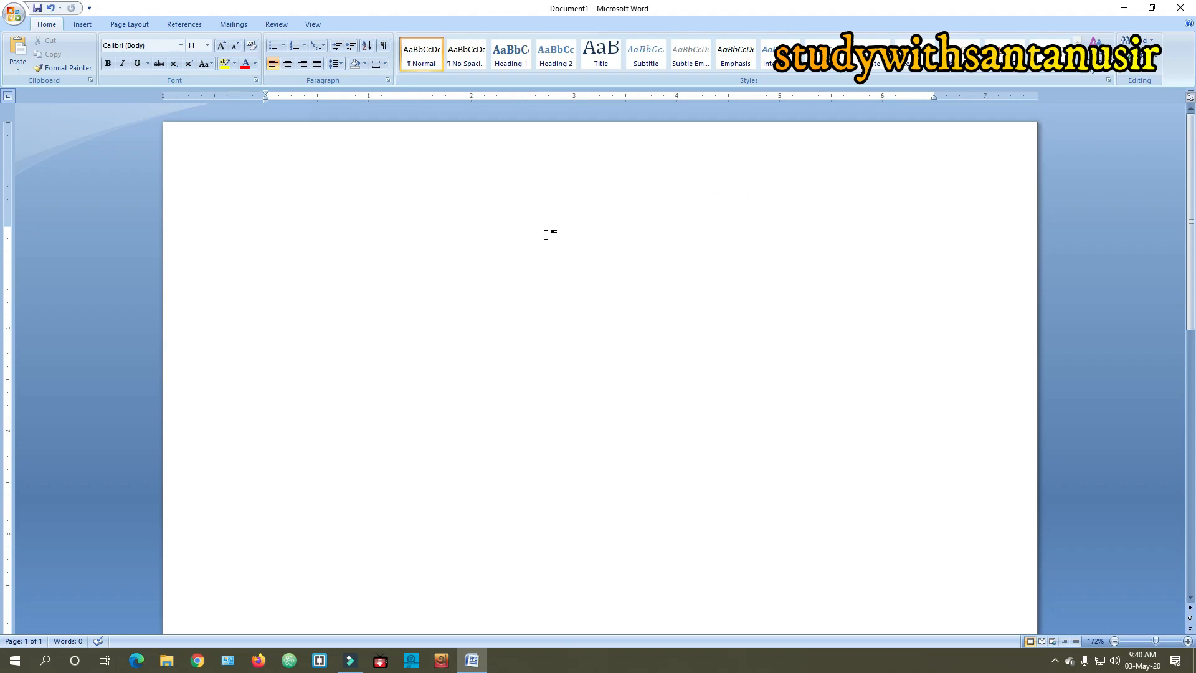
Step: Close the document window without saving the changes
click(1189, 9)
click(604, 365)
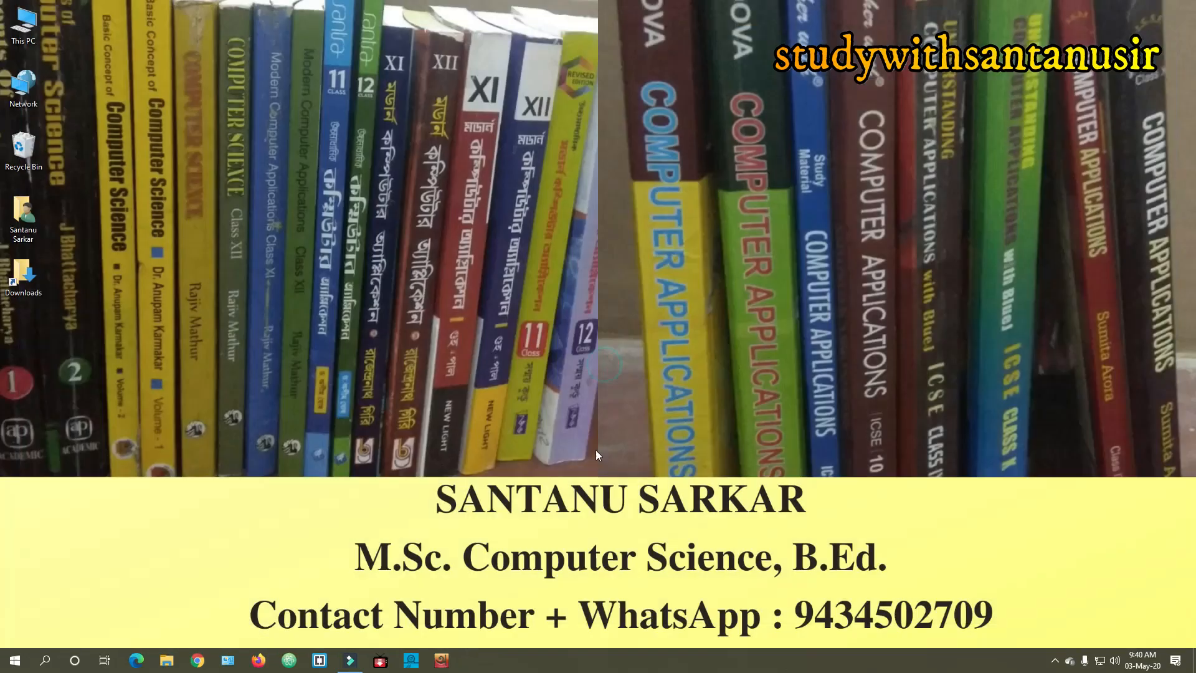
mouse_move(352, 666)
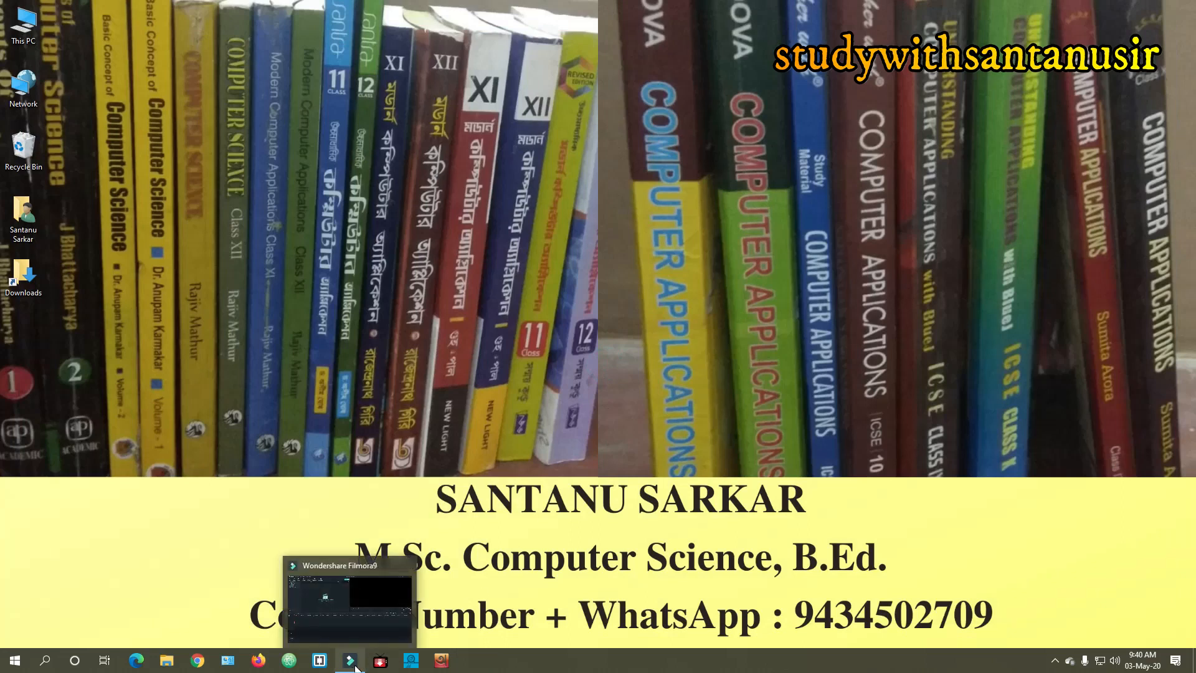